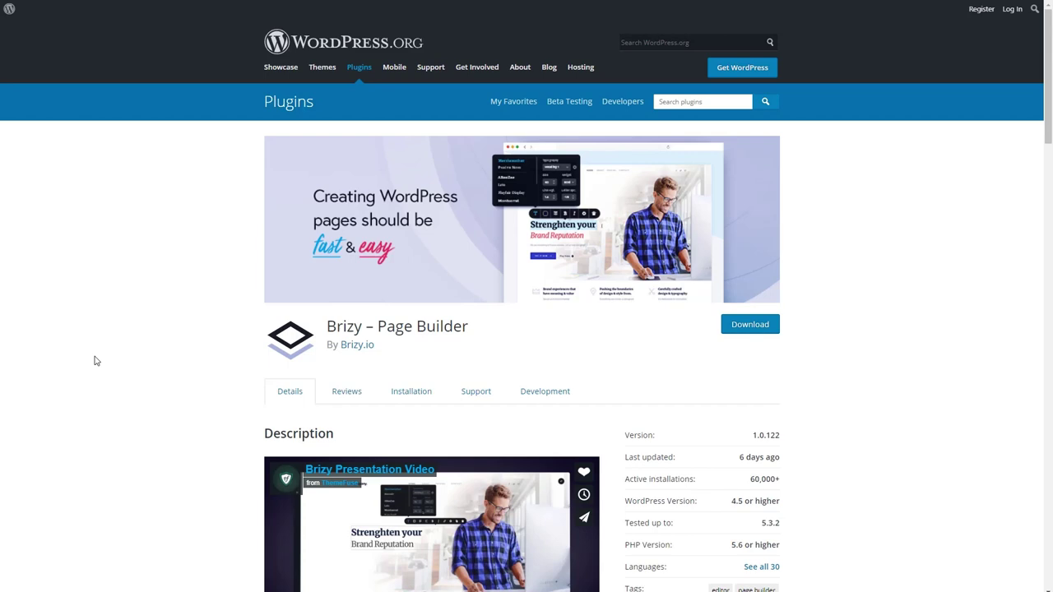
- Read through the Brizy plugin's description page and the Free vs PRO feature comparison
scroll(94, 360, down, 3)
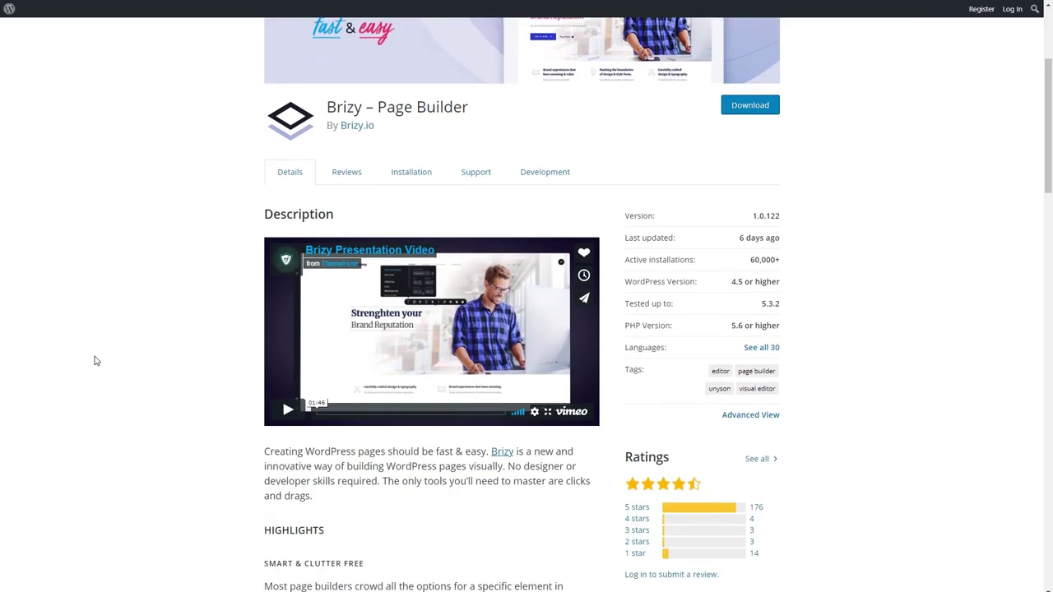
scroll(94, 361, down, 7)
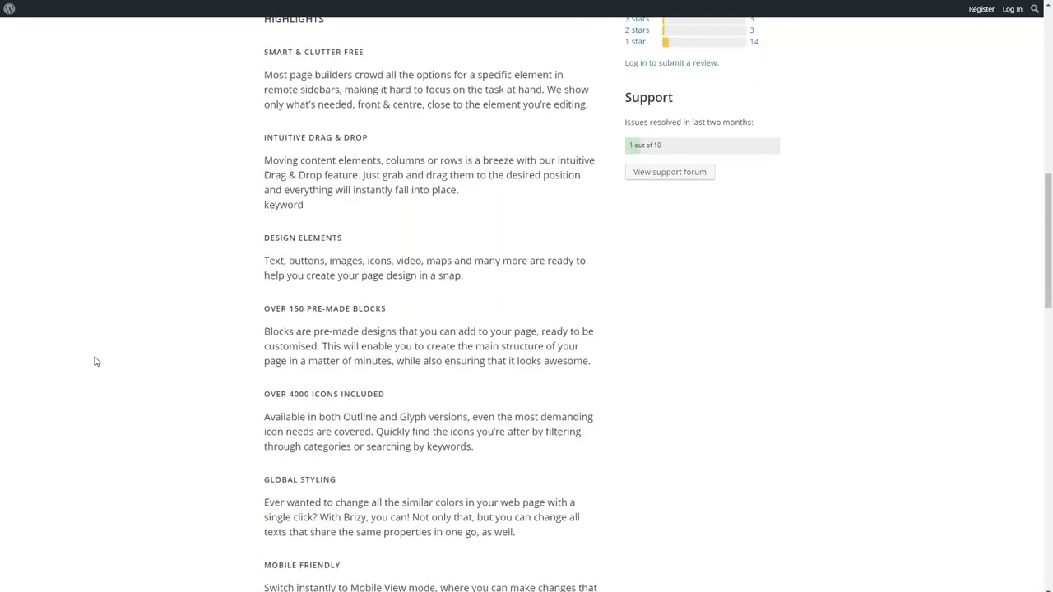
scroll(94, 361, down, 15)
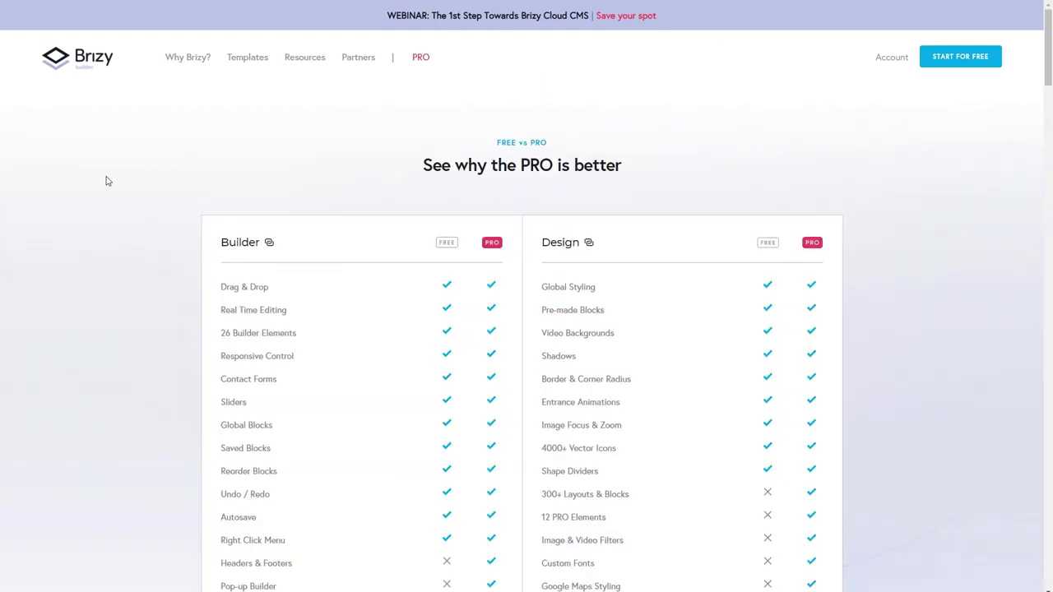
scroll(106, 180, down, 6)
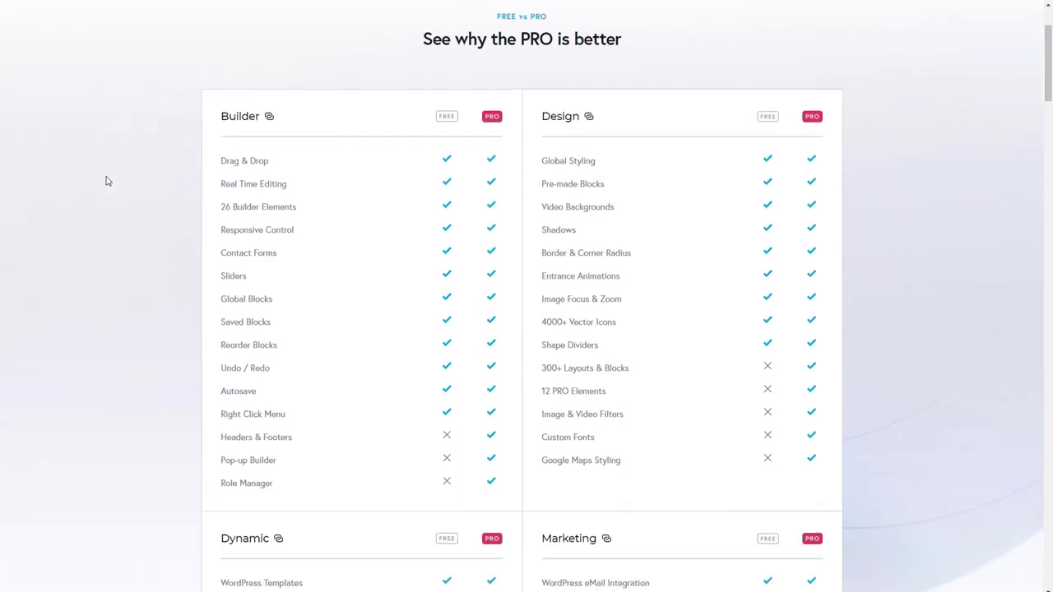
scroll(106, 181, down, 2)
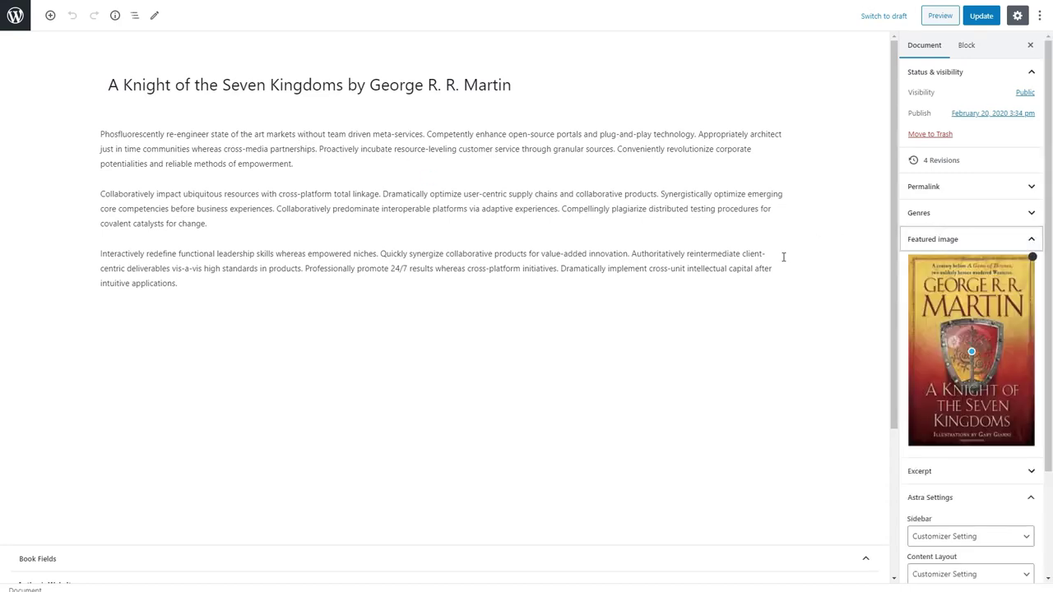
- Examine the genres and the remaining settings of the A Knight of the Seven Kingdoms book entry
click(1025, 216)
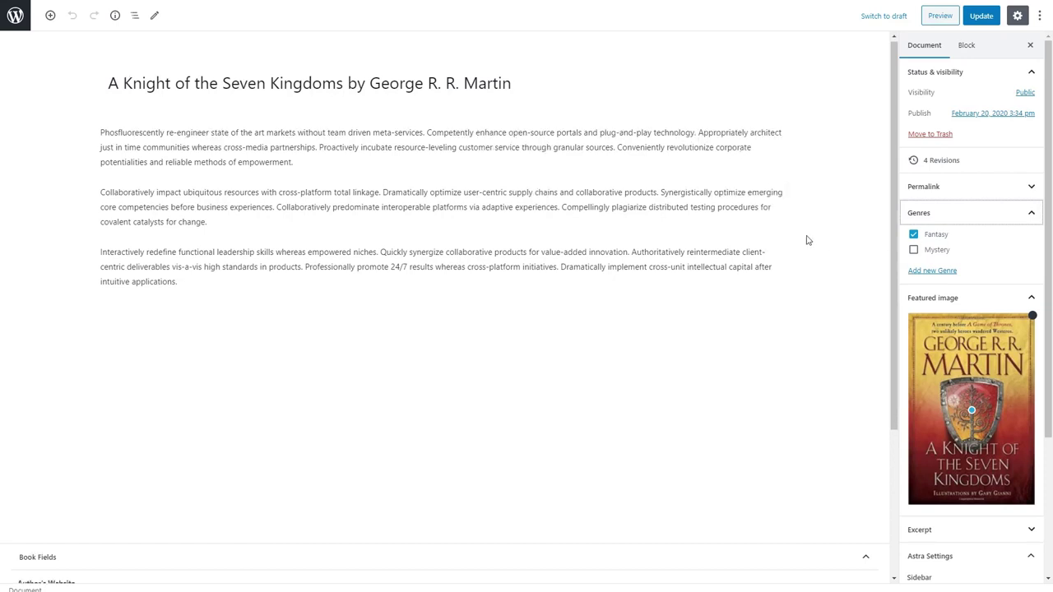
scroll(613, 257, down, 3)
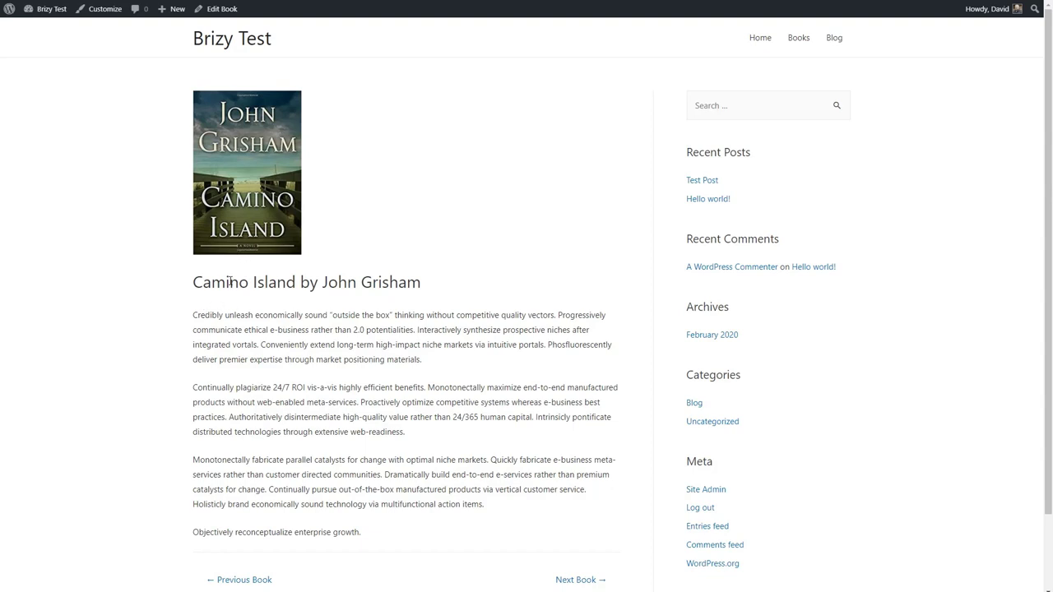
- Return from the Camino Island page to the Books archive and look through all listed books
key(alt+Left)
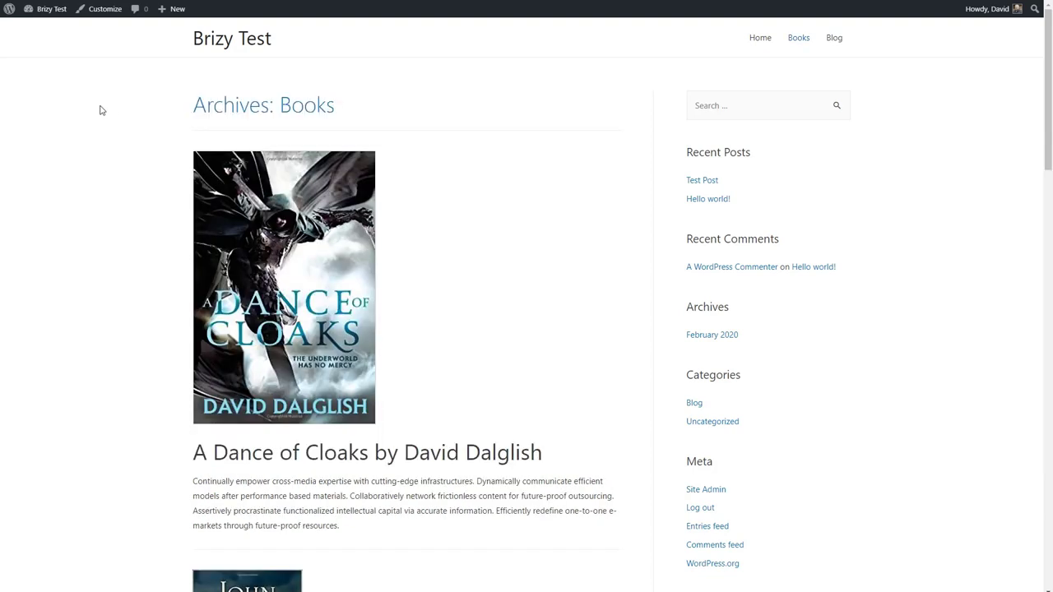
scroll(100, 111, down, 5)
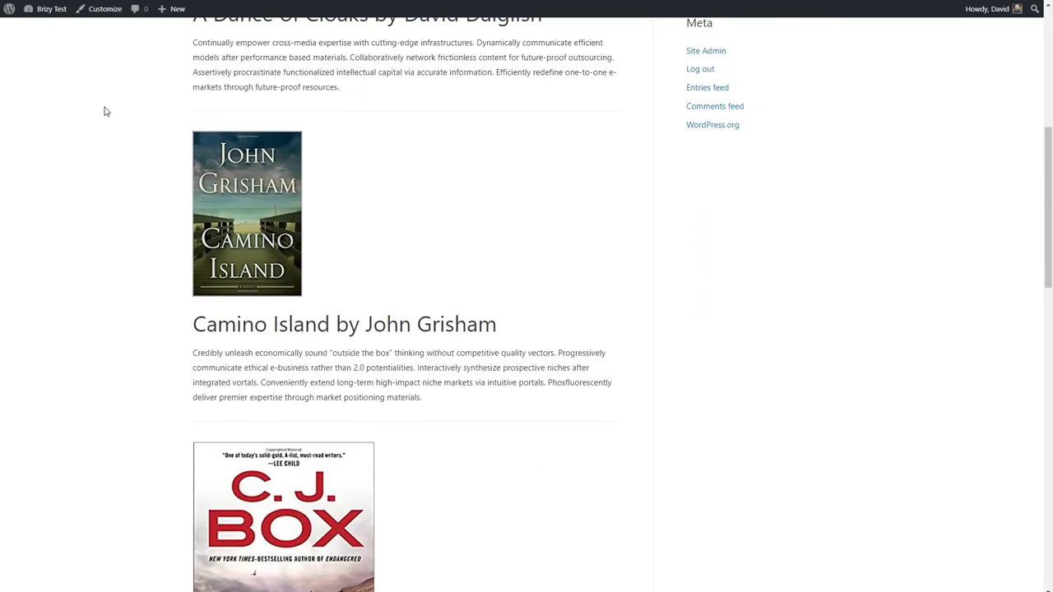
scroll(138, 132, down, 2)
scroll(138, 132, down, 3)
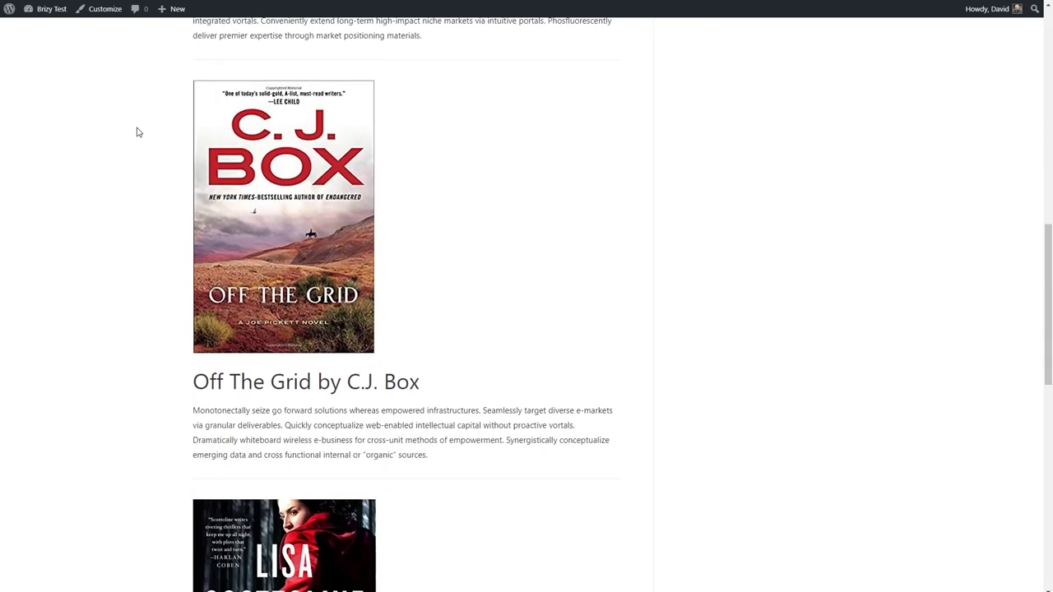
scroll(152, 124, down, 7)
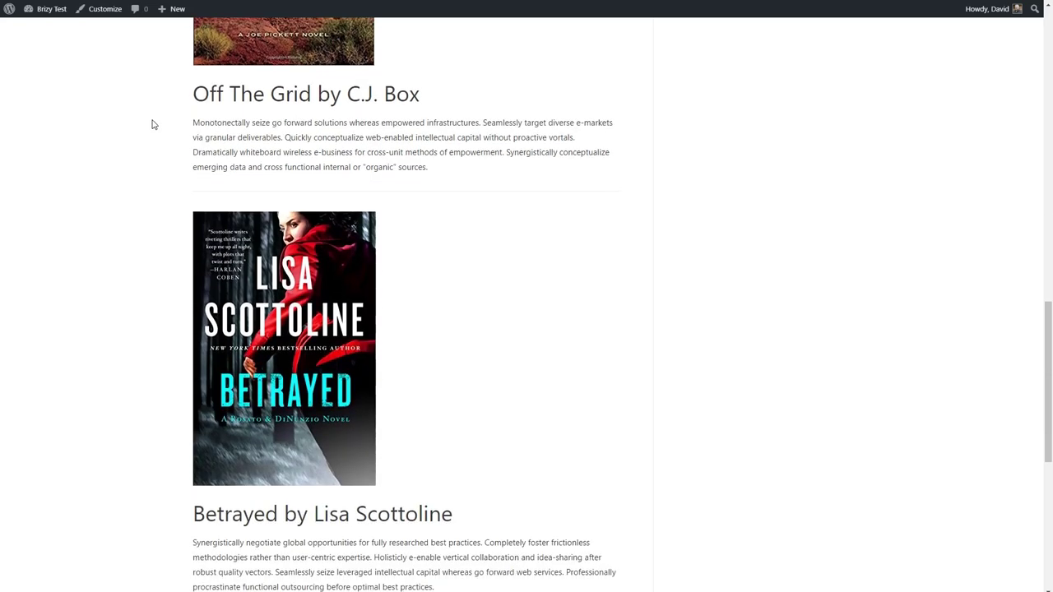
scroll(152, 125, down, 2)
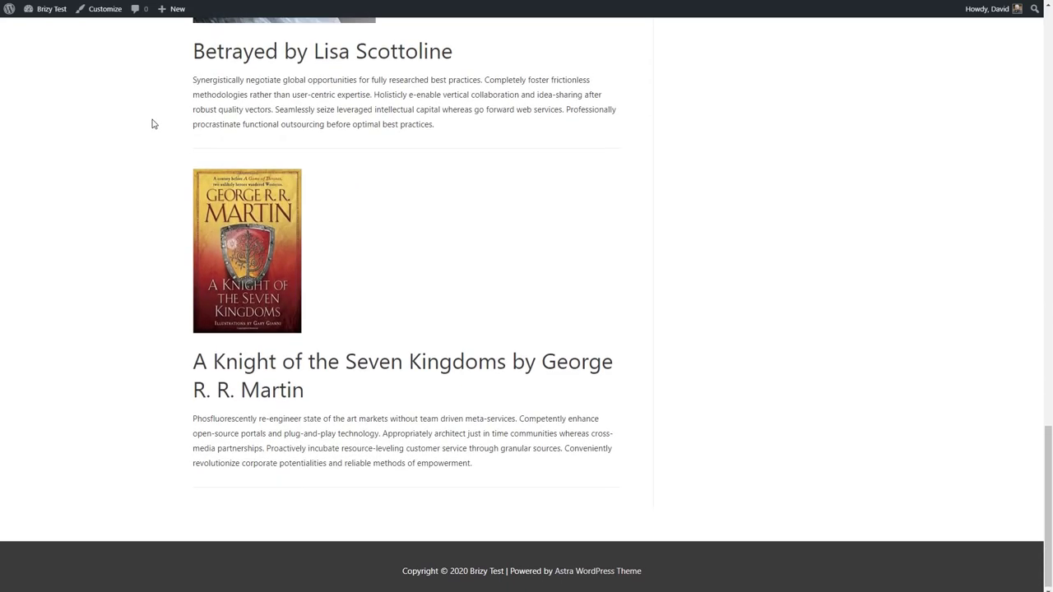
scroll(152, 121, up, 20)
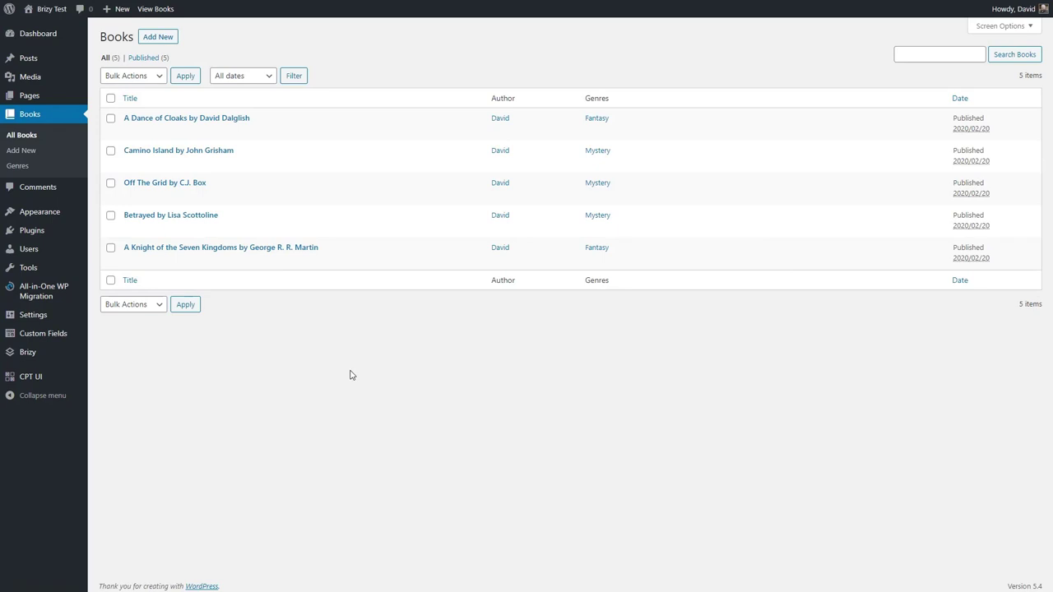
- Create a new Brizy template titled "Book Single"
mouse_move(62, 354)
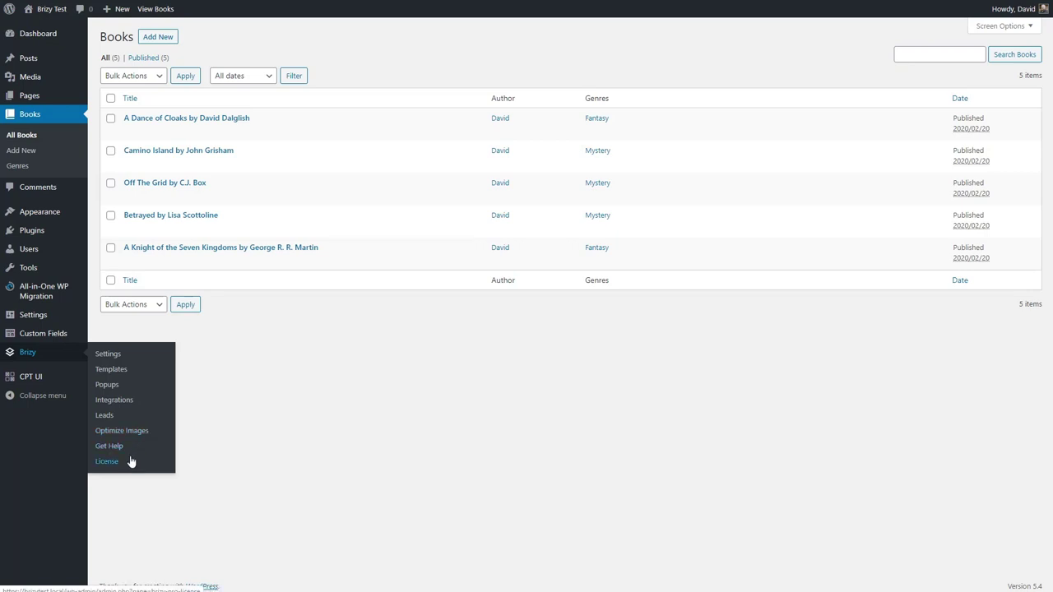
click(109, 375)
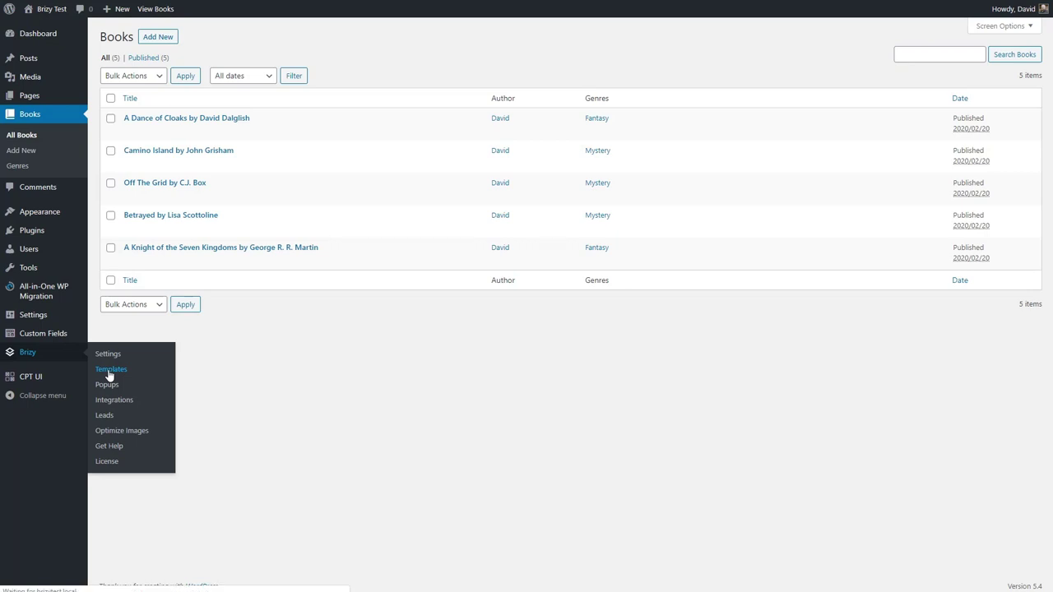
click(181, 37)
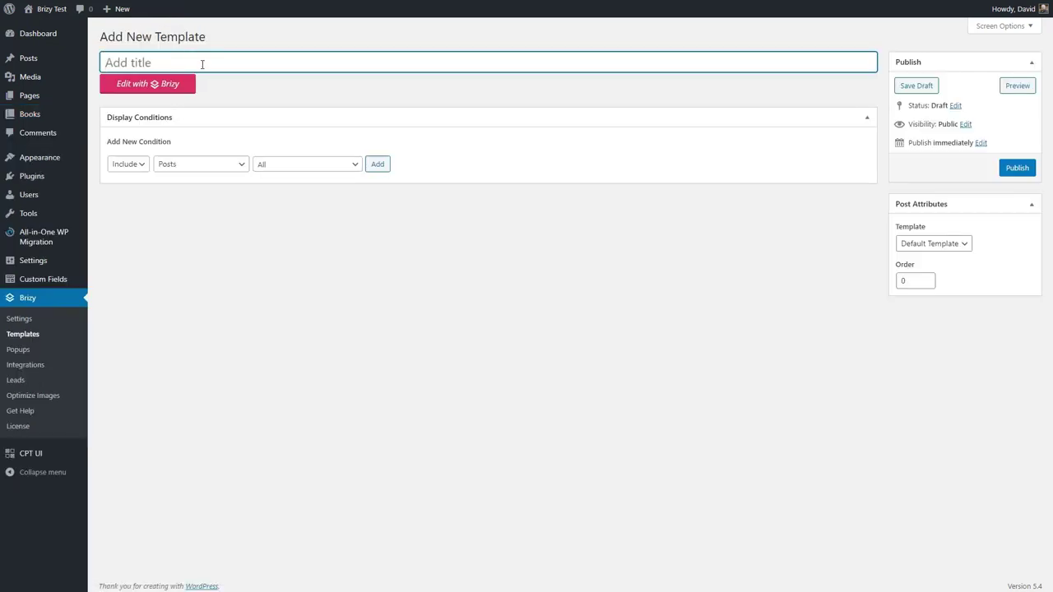
text(Book Single)
- Add a display condition that includes all Books pages and publish the template
click(188, 164)
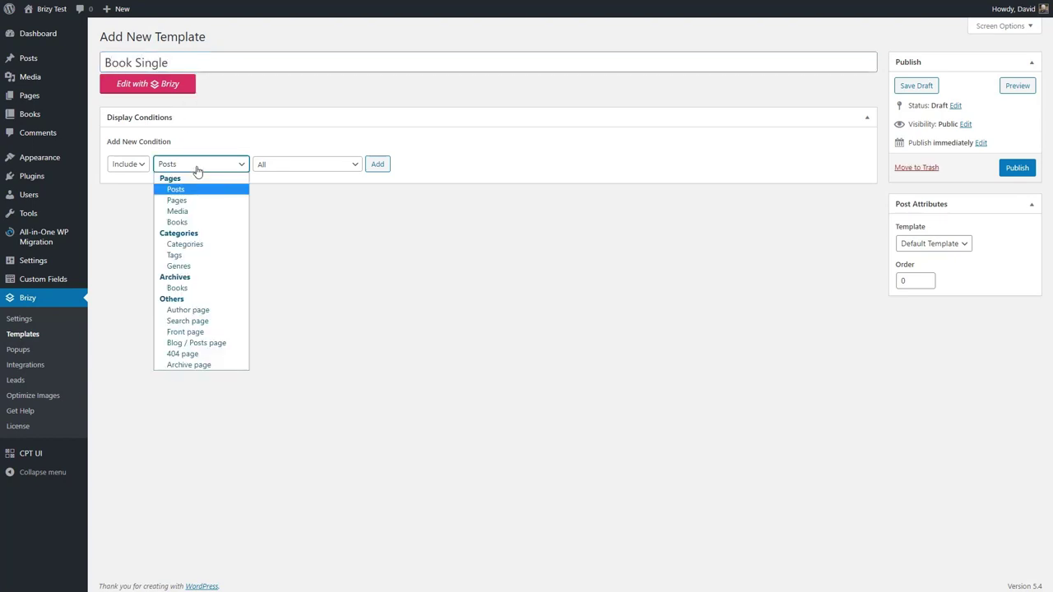
click(199, 222)
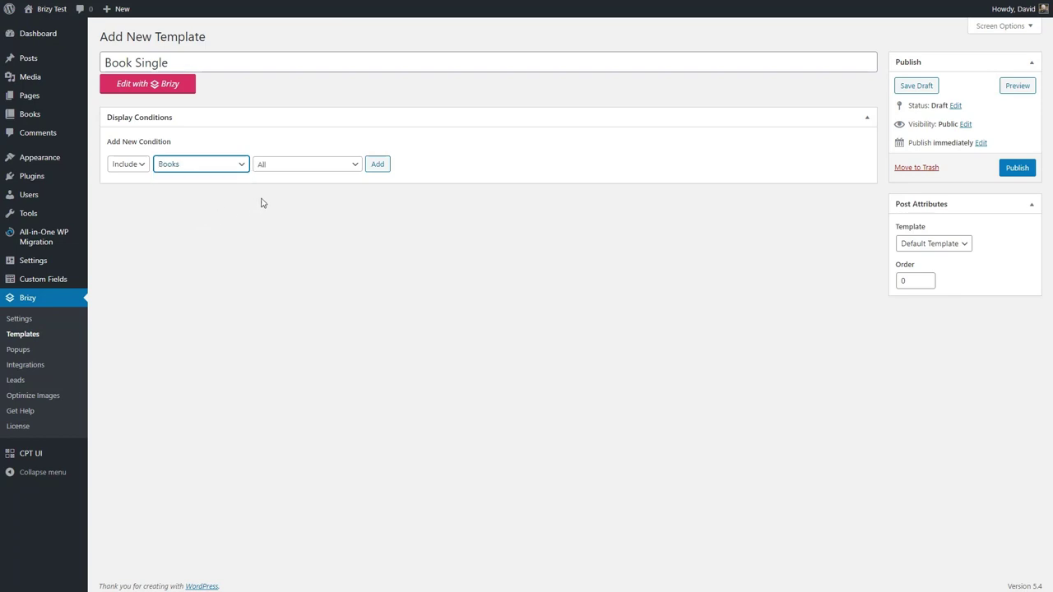
click(377, 168)
click(1020, 171)
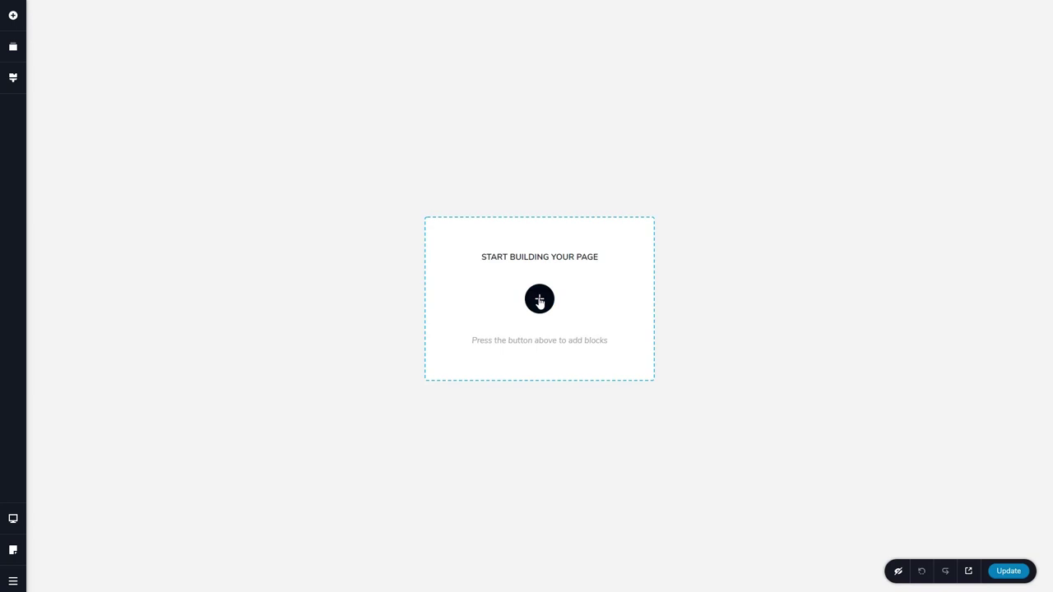
- Add a blank block after viewing the ready-made layouts, and try its bottom padding at 76 px
click(538, 300)
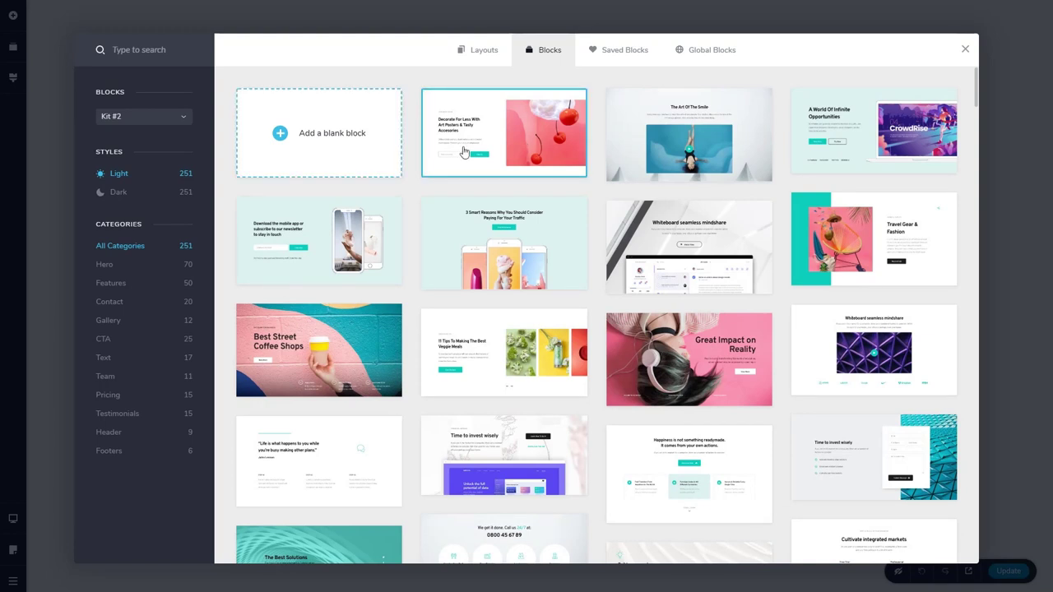
click(482, 50)
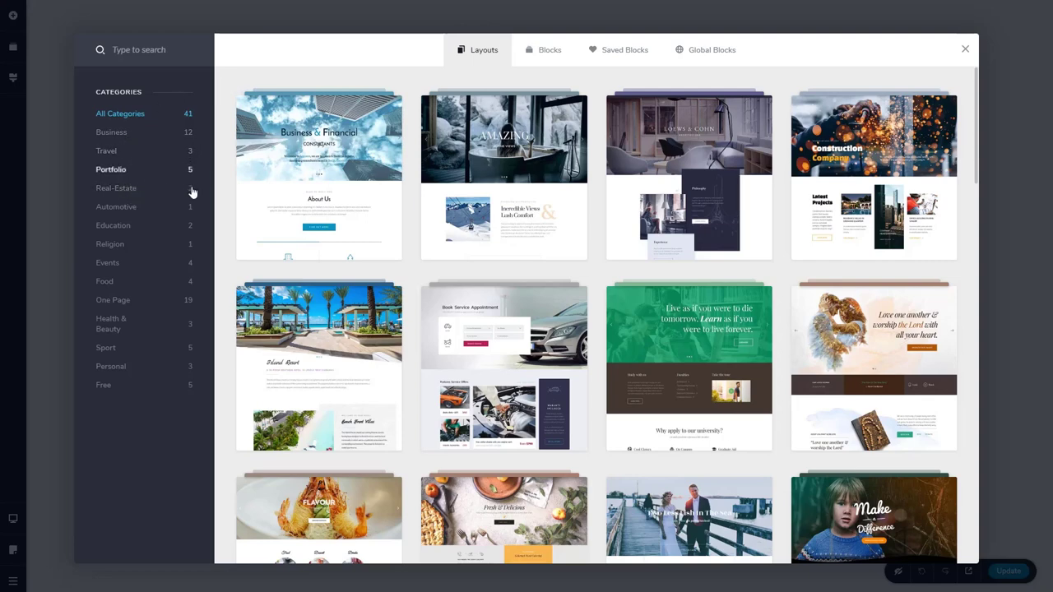
click(551, 54)
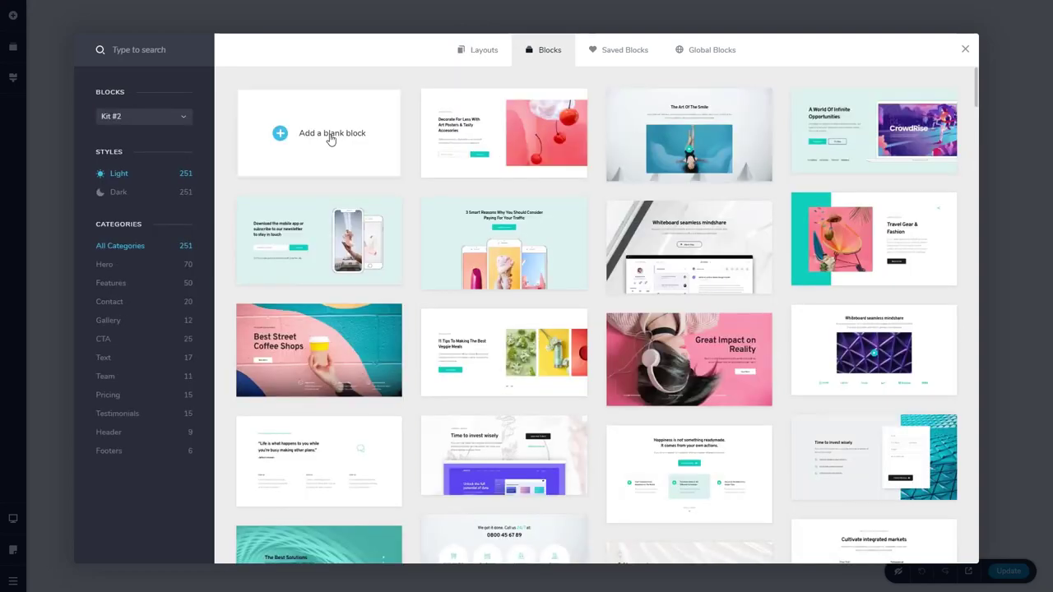
click(331, 135)
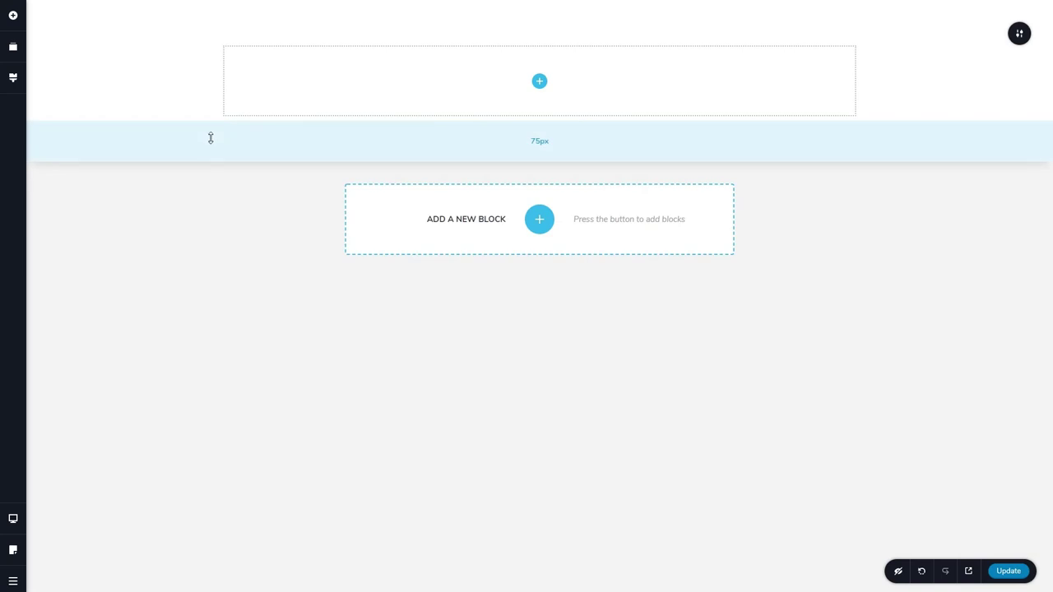
mouse_move(178, 135)
mouse_down()
mouse_move(176, 157)
mouse_move(184, 135)
mouse_up()
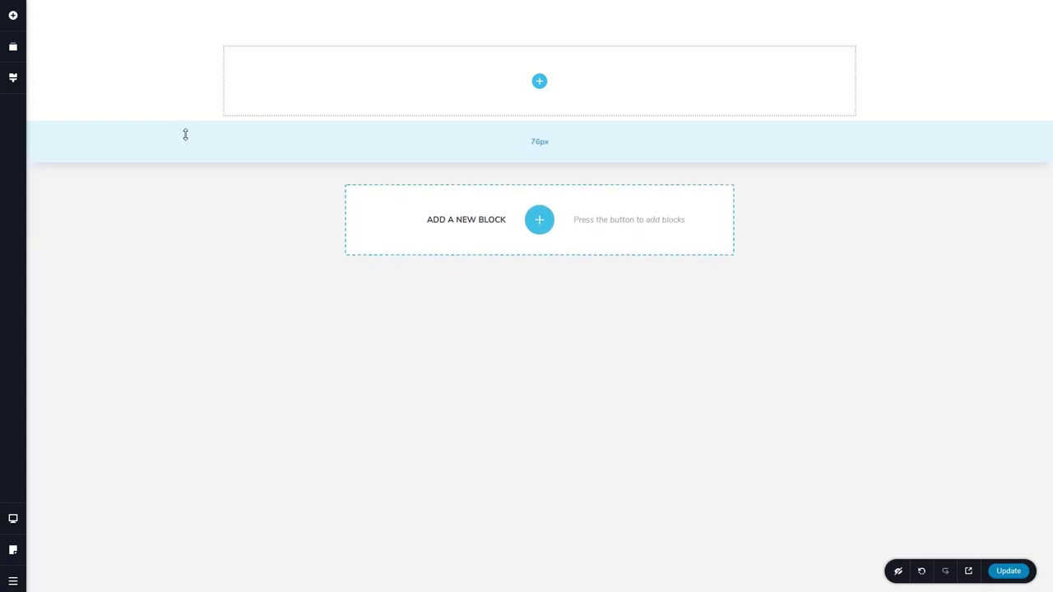
- Browse the elements that can be added to the block, from basic to grid, social and WordPress ones
click(538, 82)
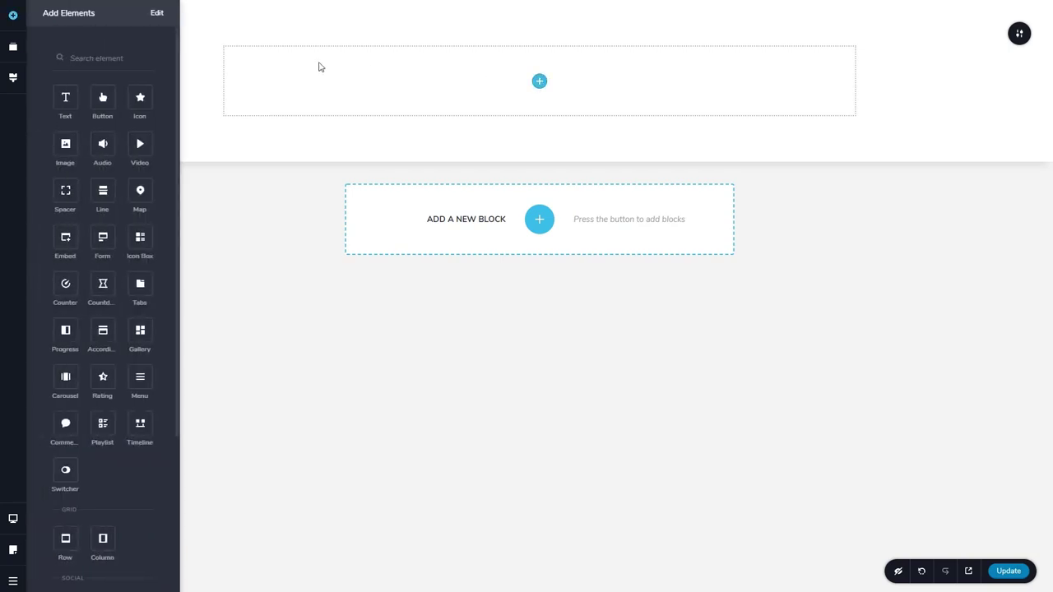
click(13, 22)
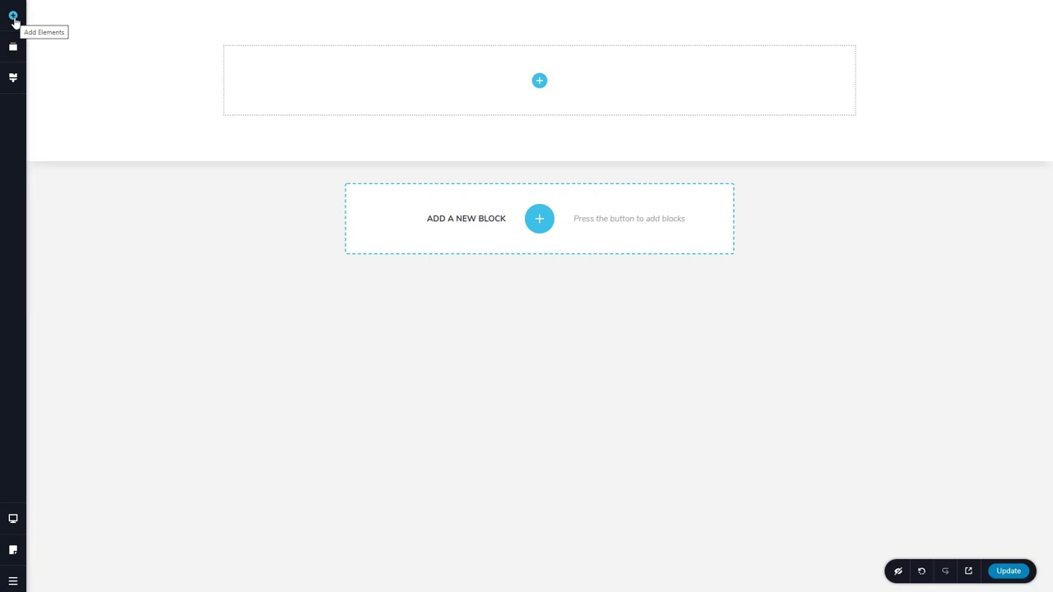
click(14, 21)
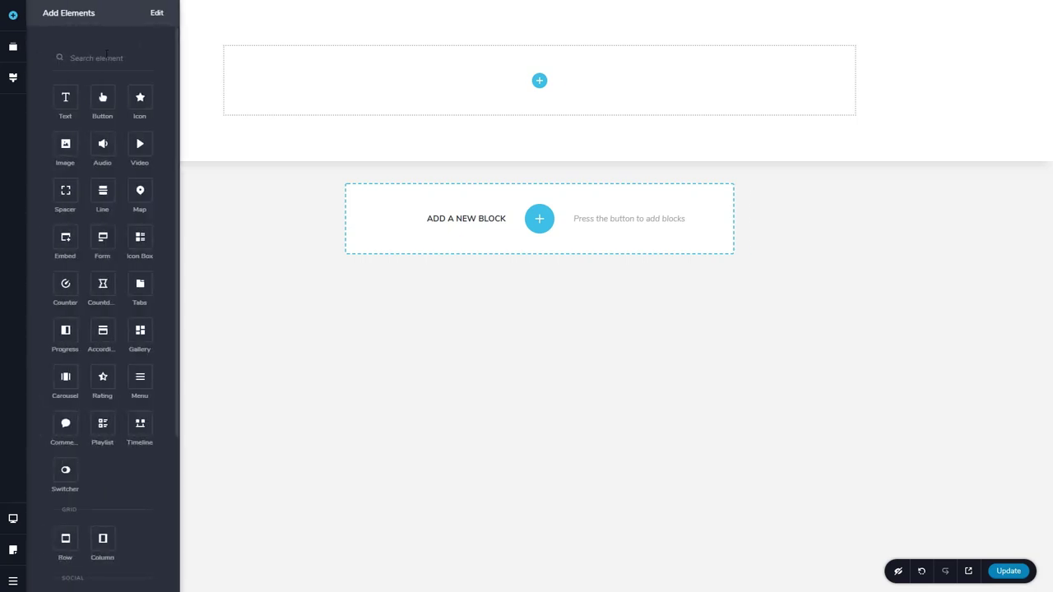
click(107, 55)
scroll(67, 266, down, 1)
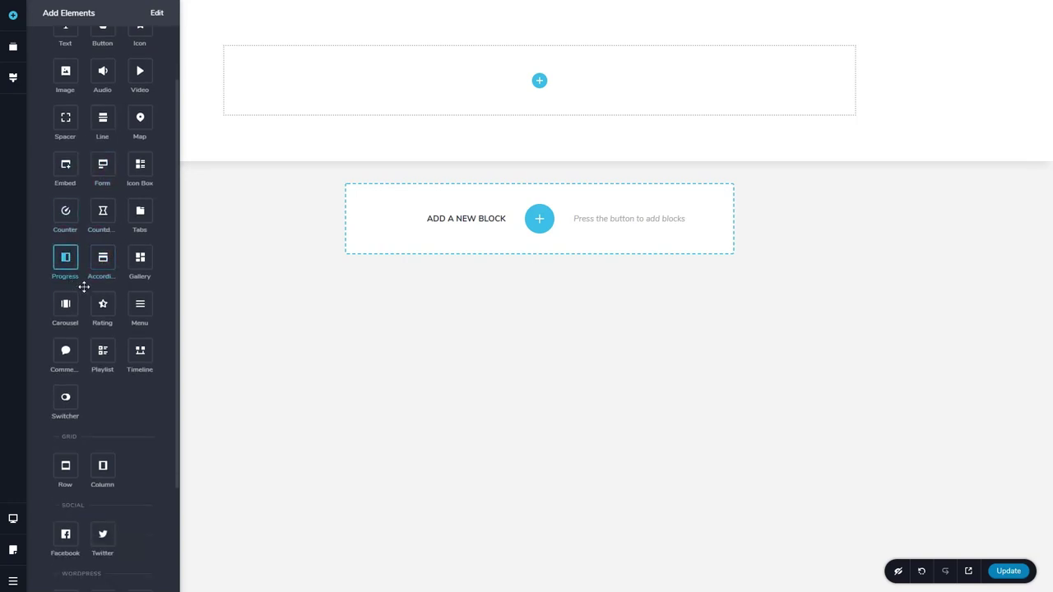
scroll(106, 290, down, 2)
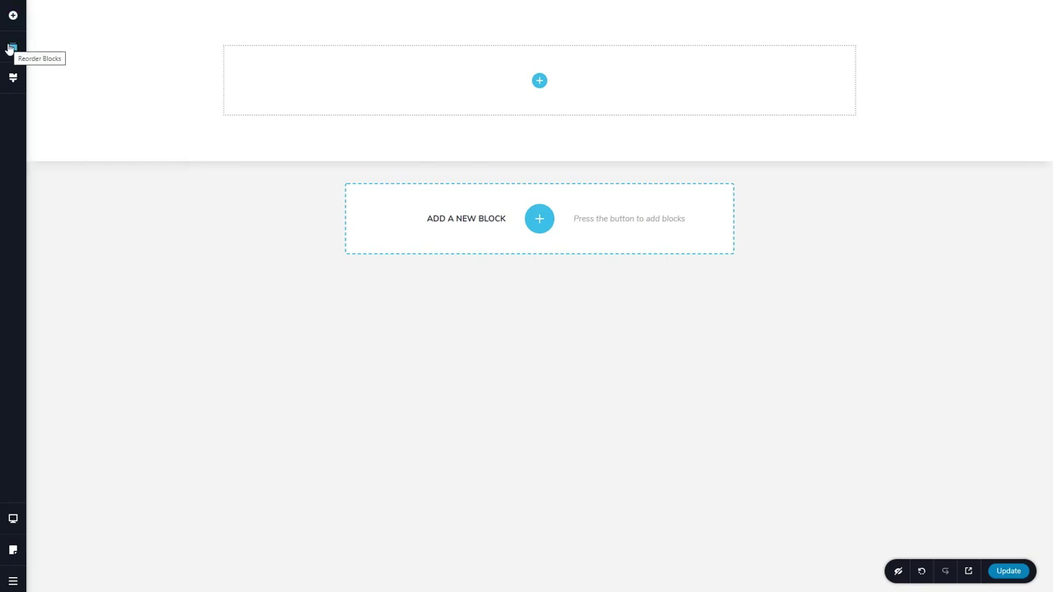
- View the block order and the global styling options of the template
click(12, 48)
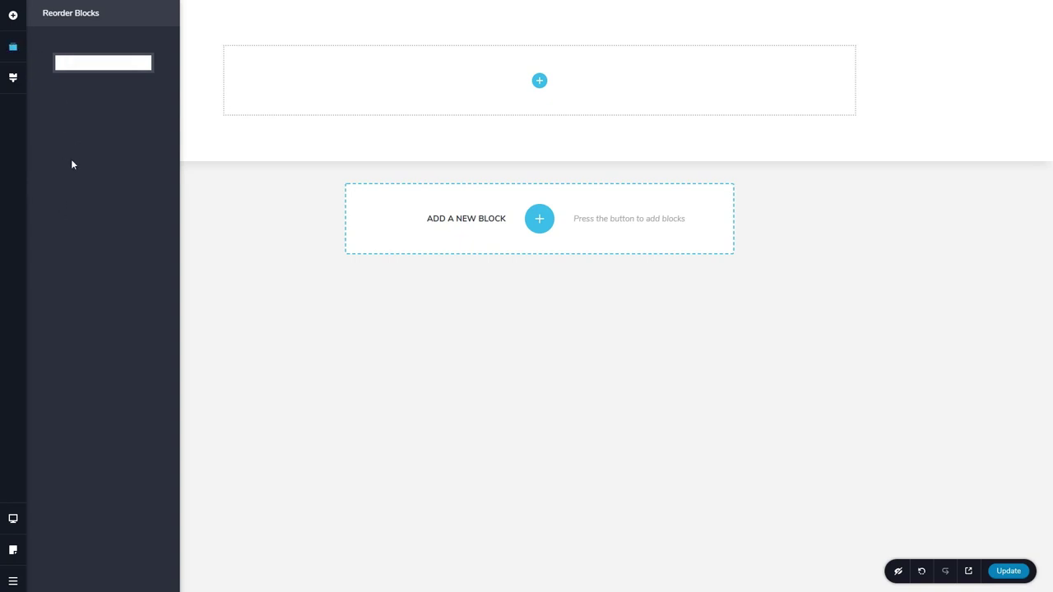
click(11, 80)
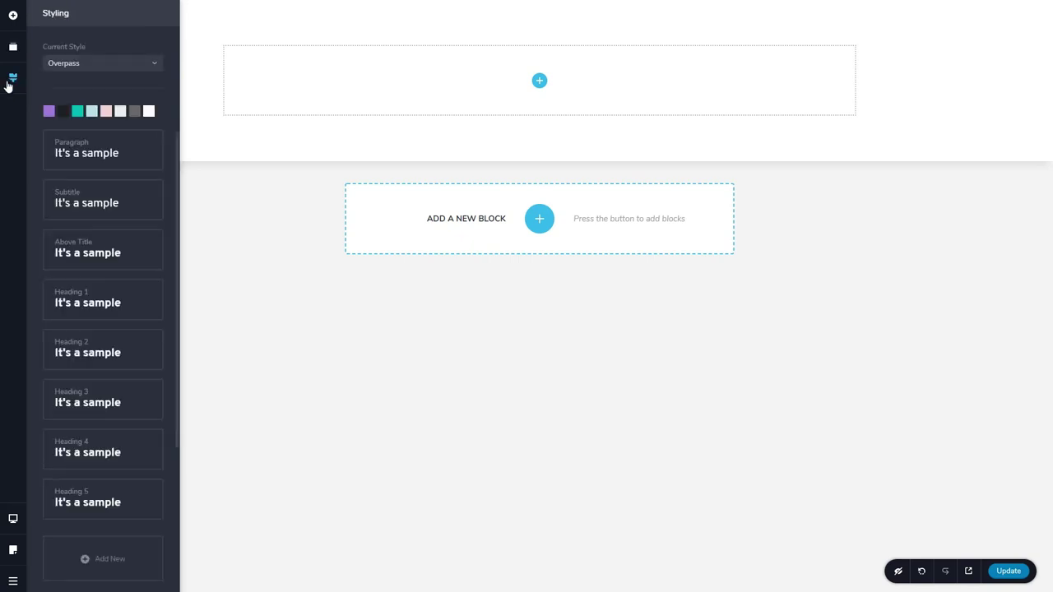
- Set the page template to Default and display the builder's general options
click(13, 519)
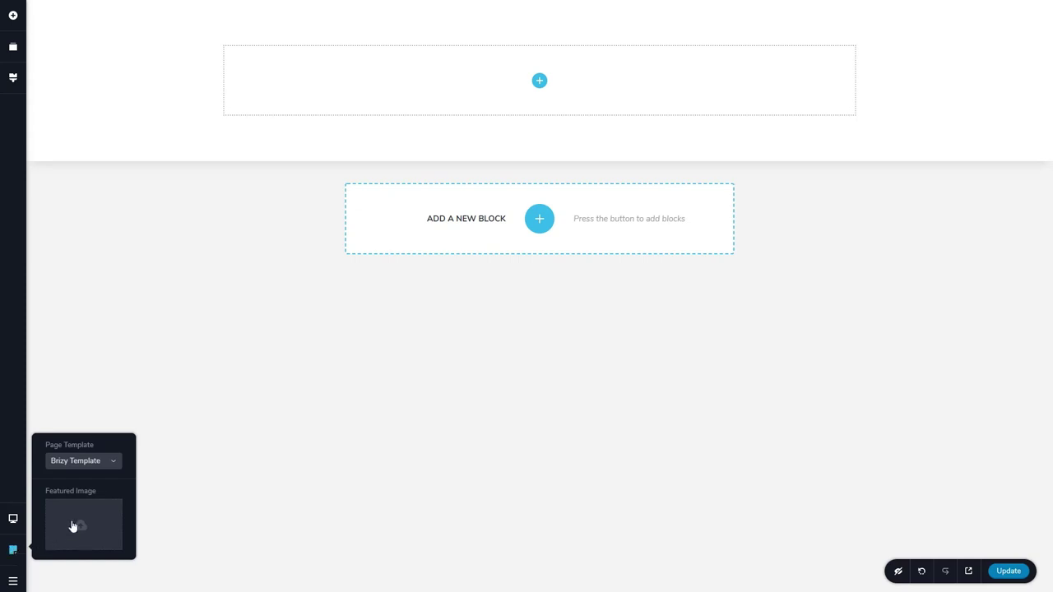
click(116, 462)
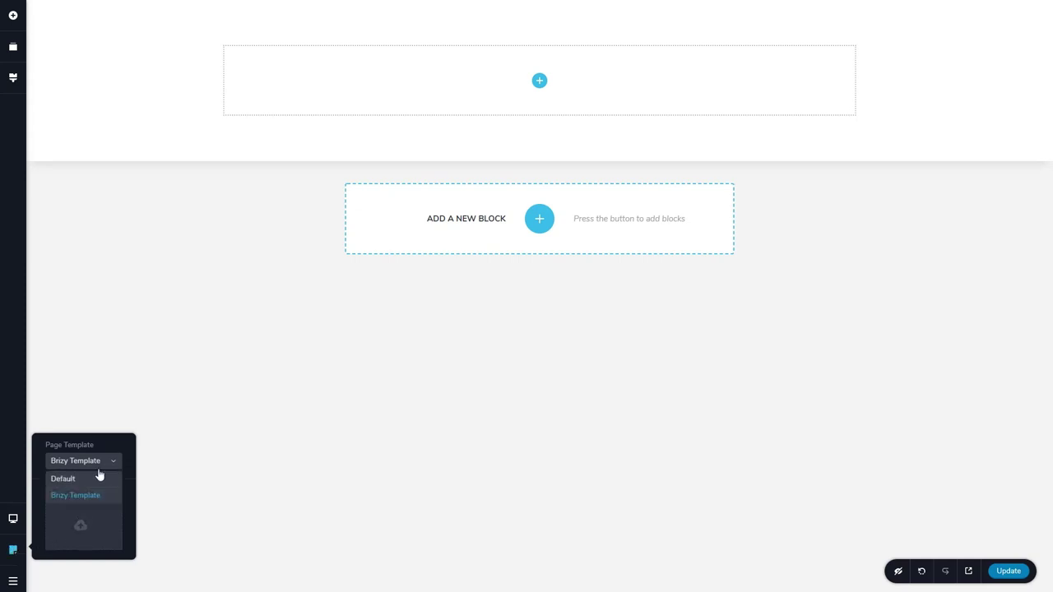
click(66, 479)
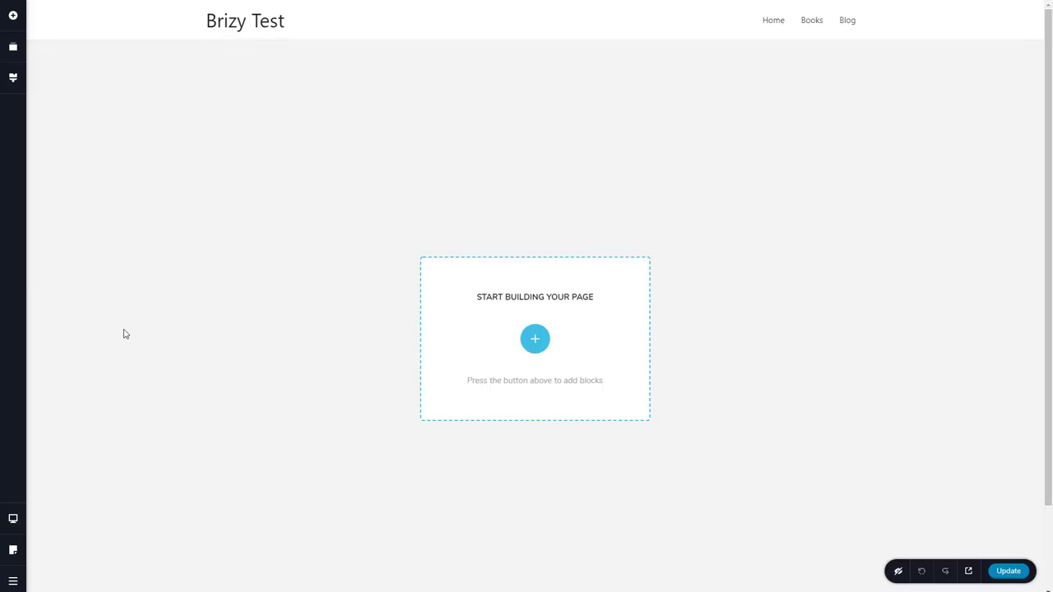
click(14, 581)
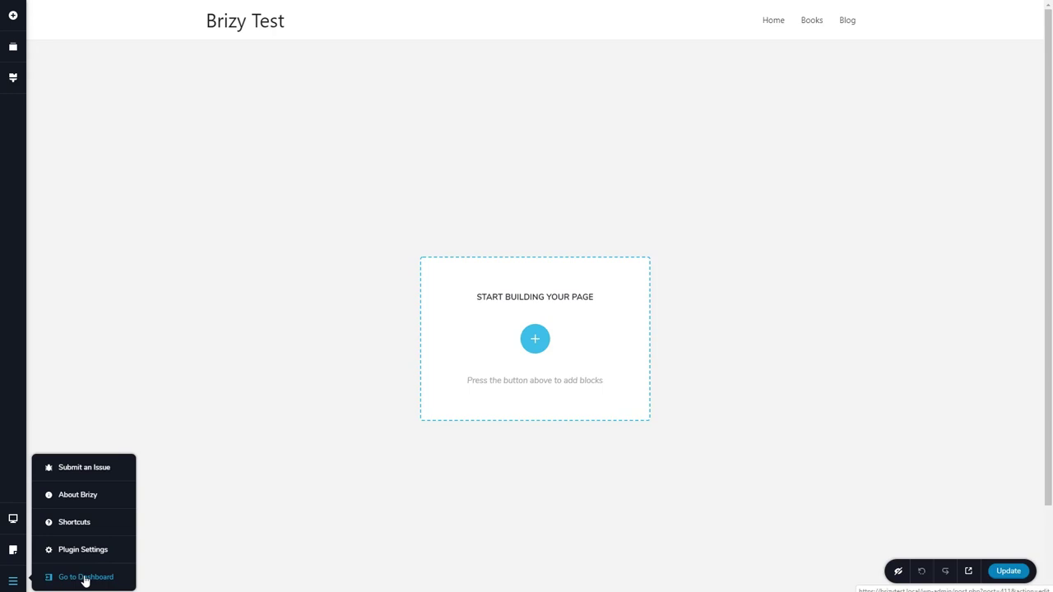
- Add a blank block and split it into two columns, with the first about a quarter of the row's width
click(535, 338)
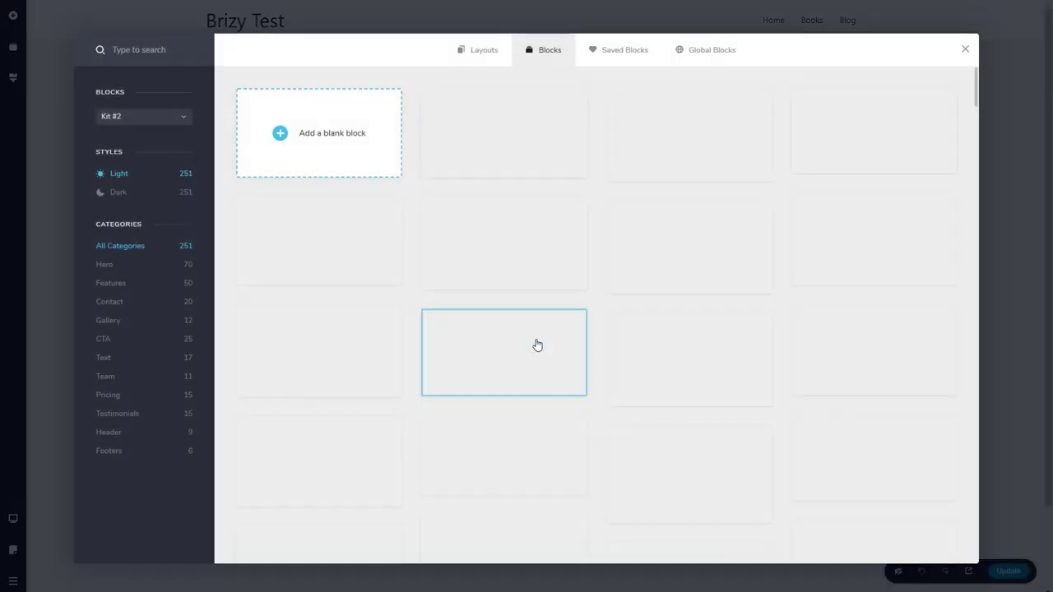
click(324, 138)
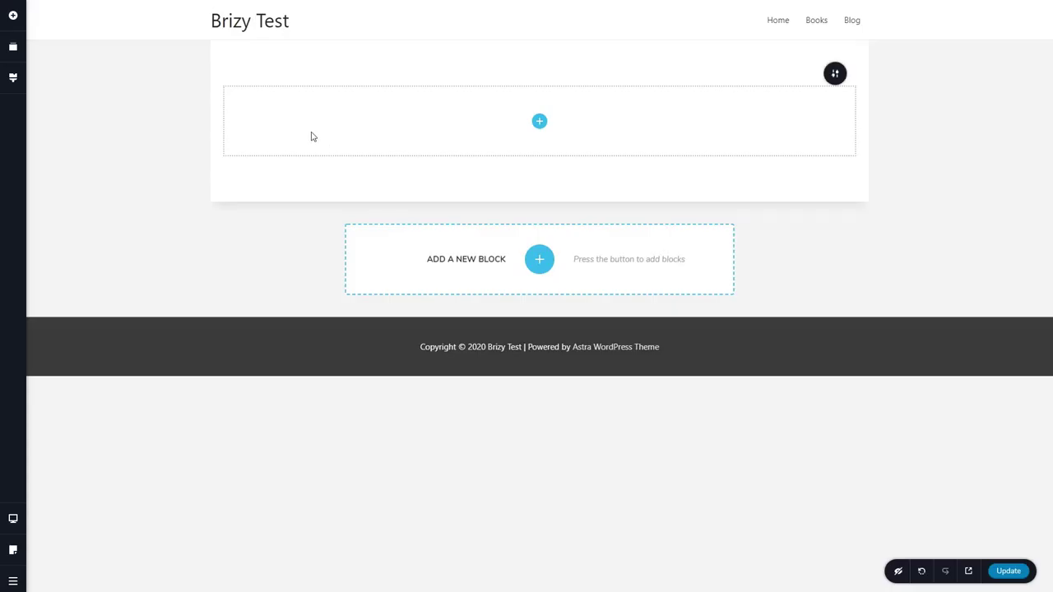
click(539, 121)
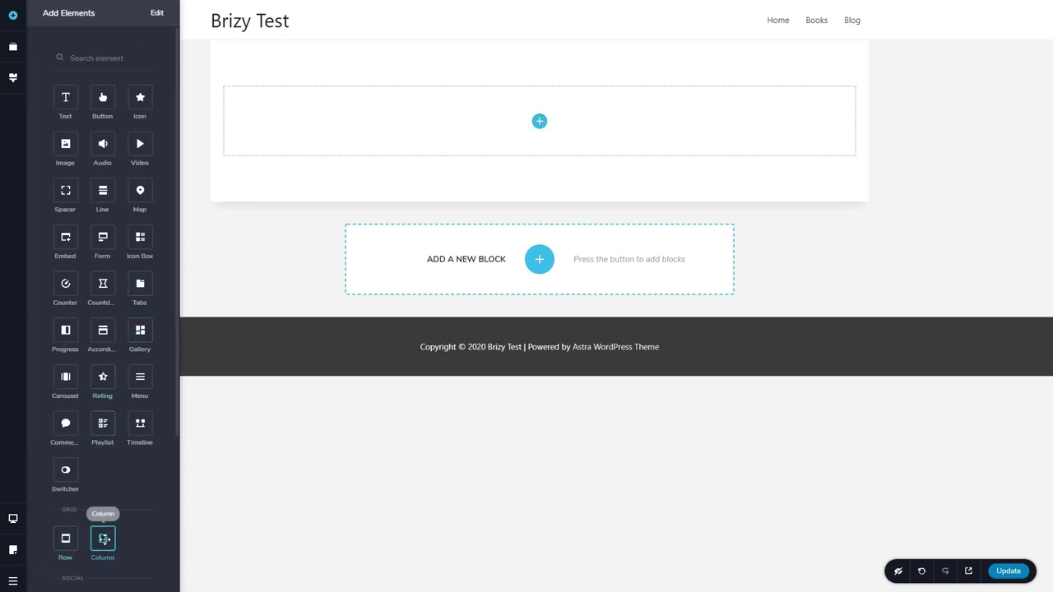
mouse_move(103, 540)
mouse_down()
mouse_move(420, 164)
mouse_move(484, 110)
mouse_up()
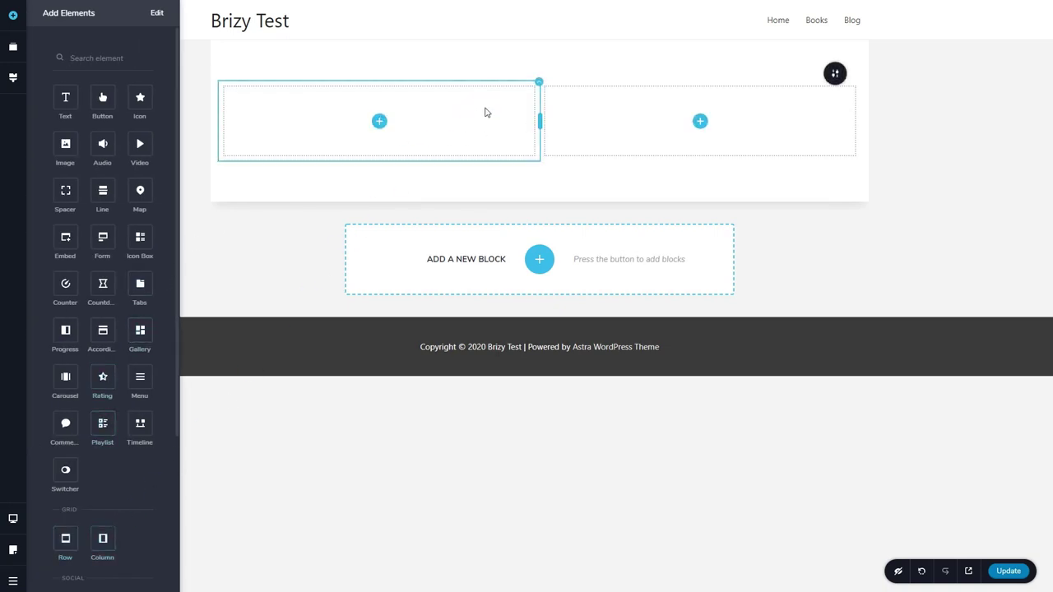
click(500, 101)
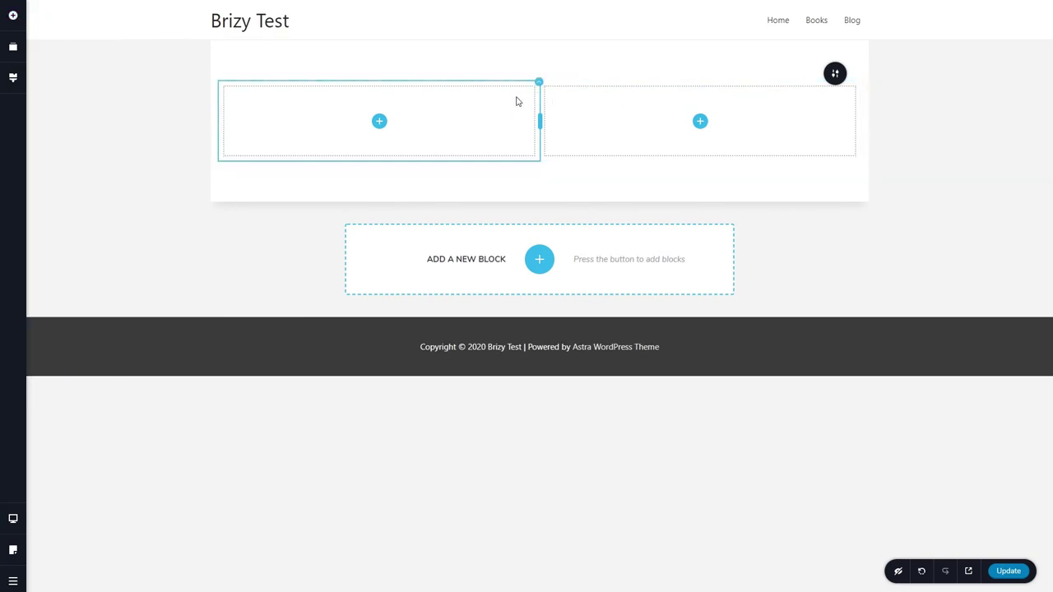
drag(539, 121, 380, 120)
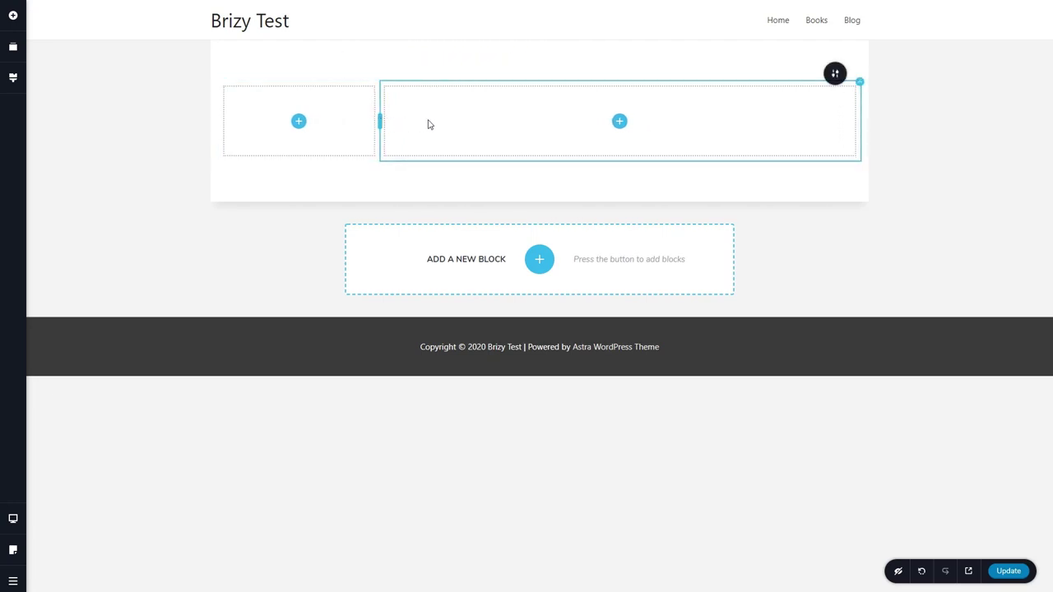
- Examine the block's settings: global and slider options, background, overlay colour, width and height, and the detailed styling and advanced settings
click(834, 74)
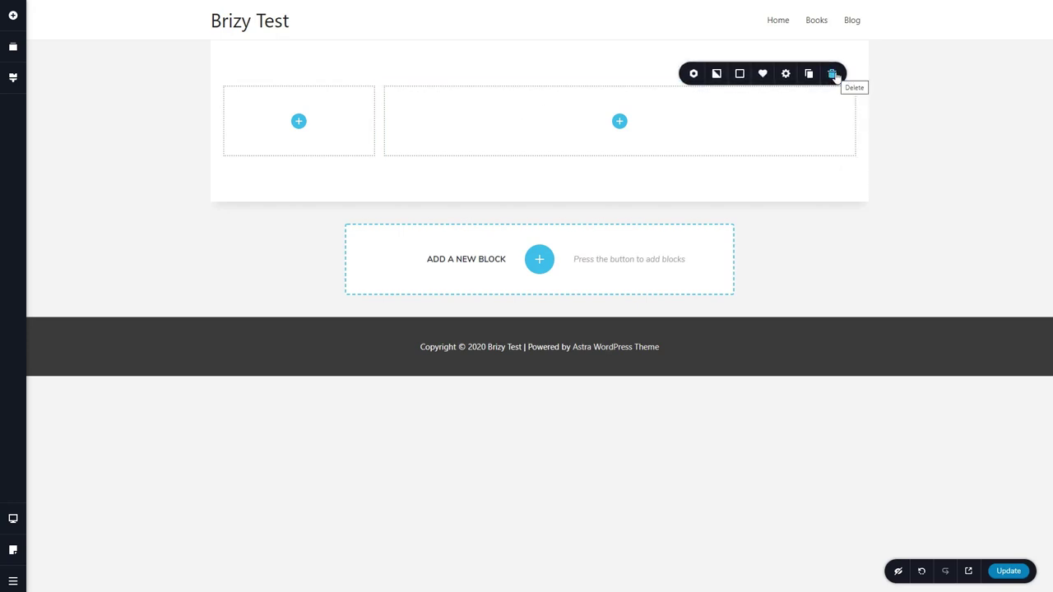
click(694, 74)
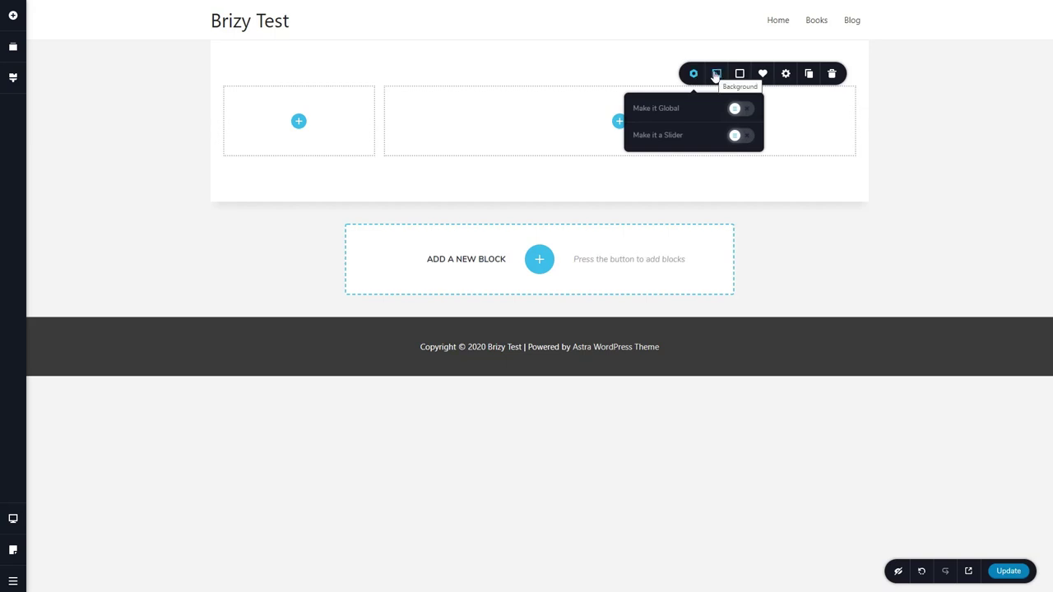
click(717, 74)
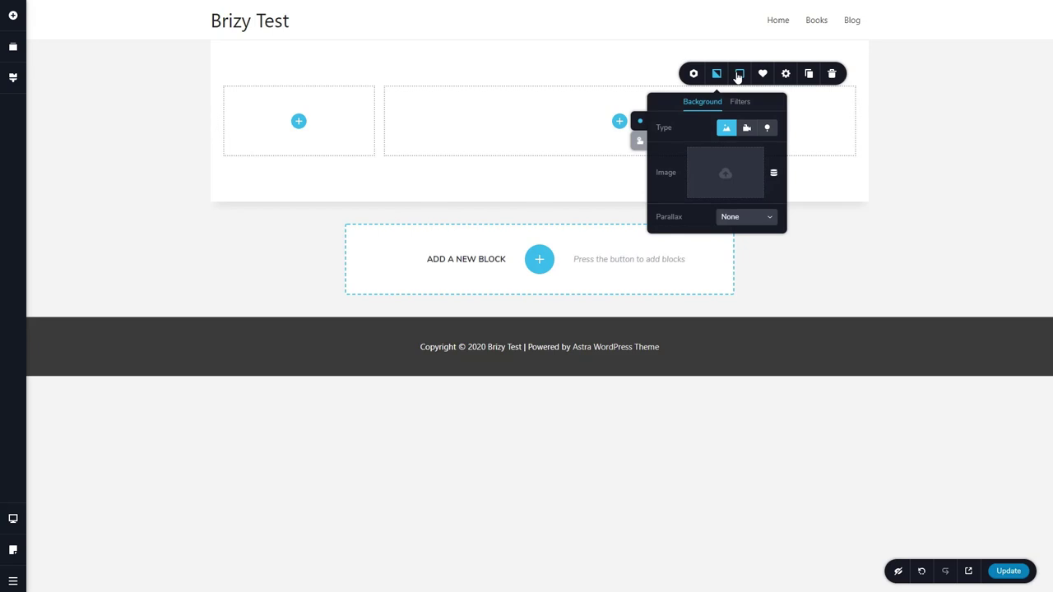
click(738, 74)
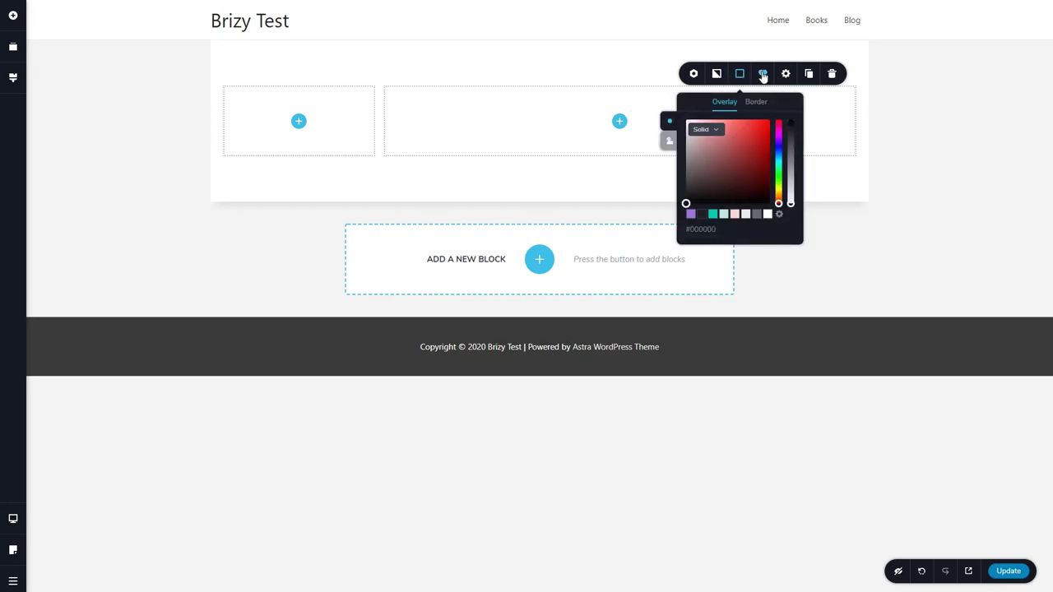
click(788, 75)
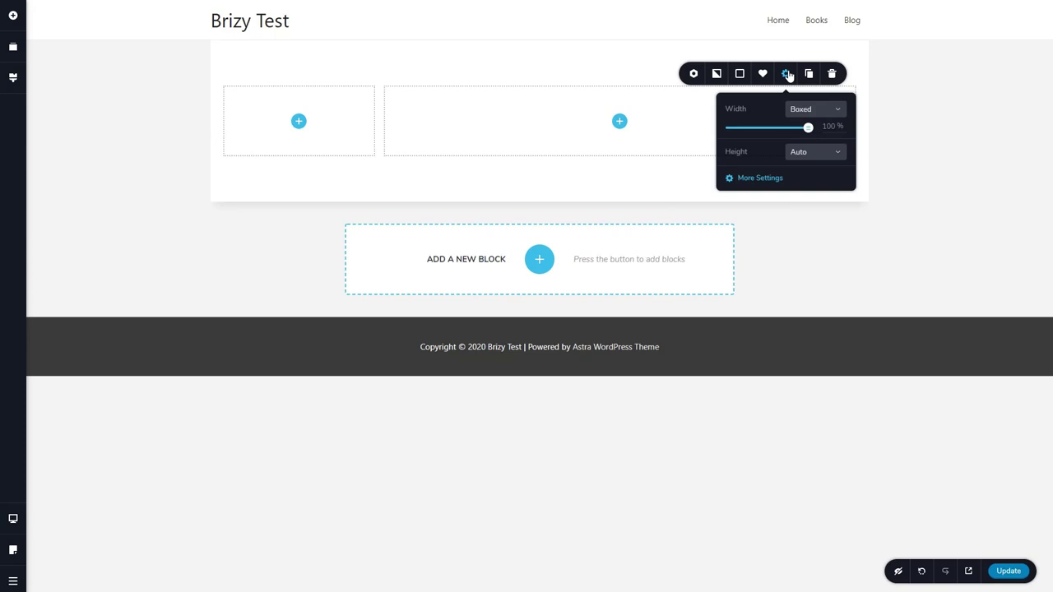
click(760, 178)
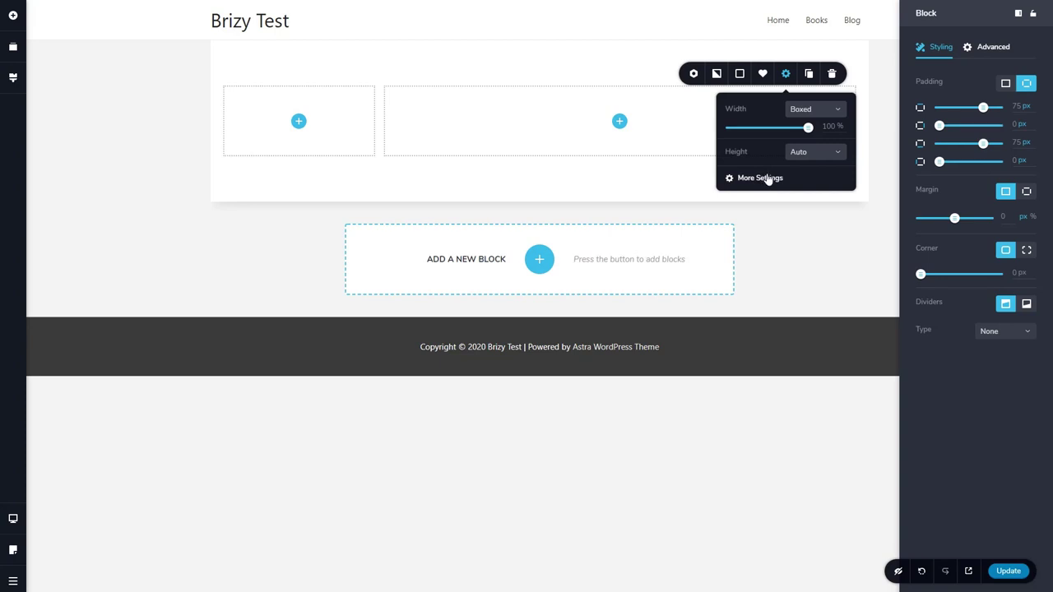
click(991, 50)
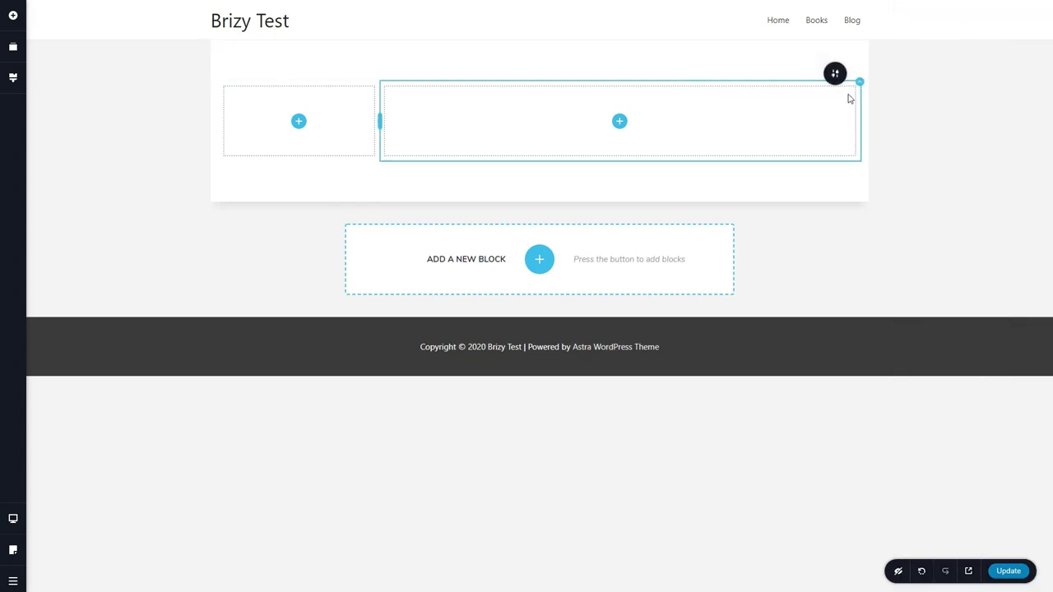
- Duplicate the wide column and resize the three columns to about a quarter, a half and a quarter of the row's width
mouse_move(859, 84)
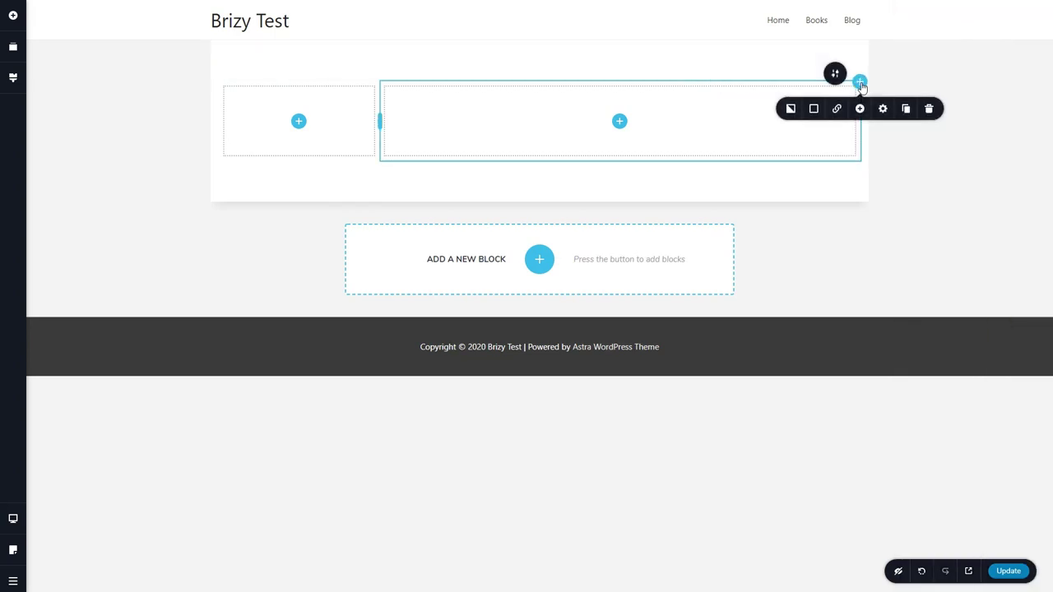
click(906, 109)
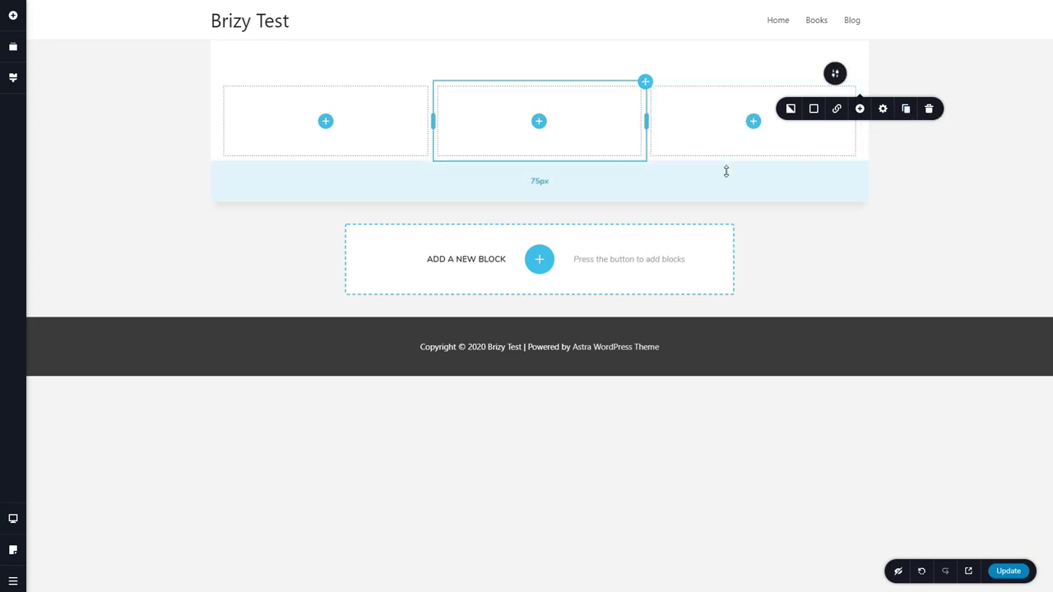
drag(648, 121, 700, 118)
drag(431, 122, 376, 123)
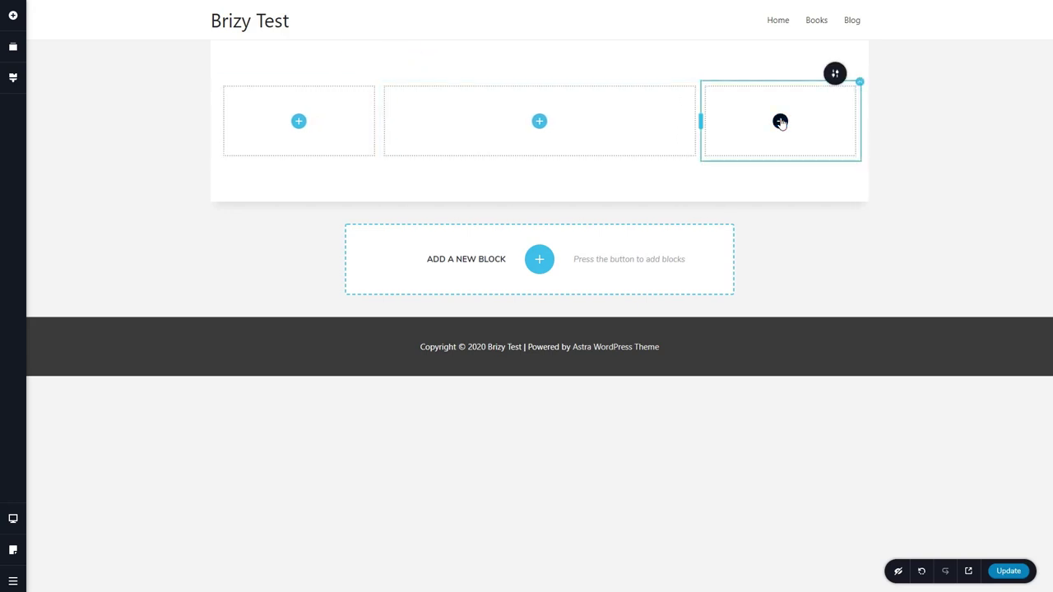
- Add the WordPress Sidebar element to the narrow third column
click(779, 121)
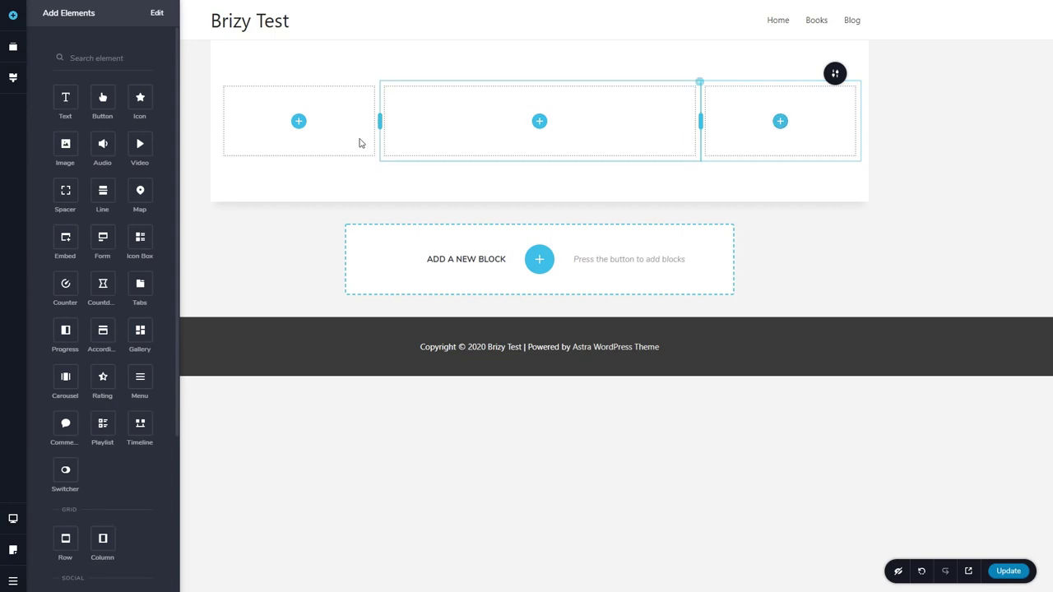
scroll(132, 214, down, 3)
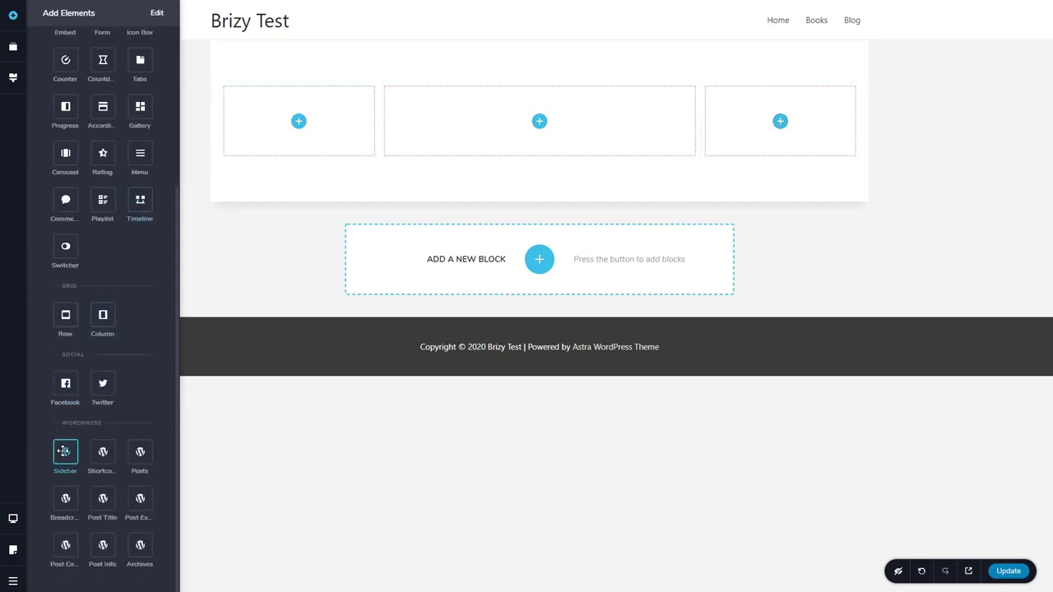
drag(66, 452, 778, 124)
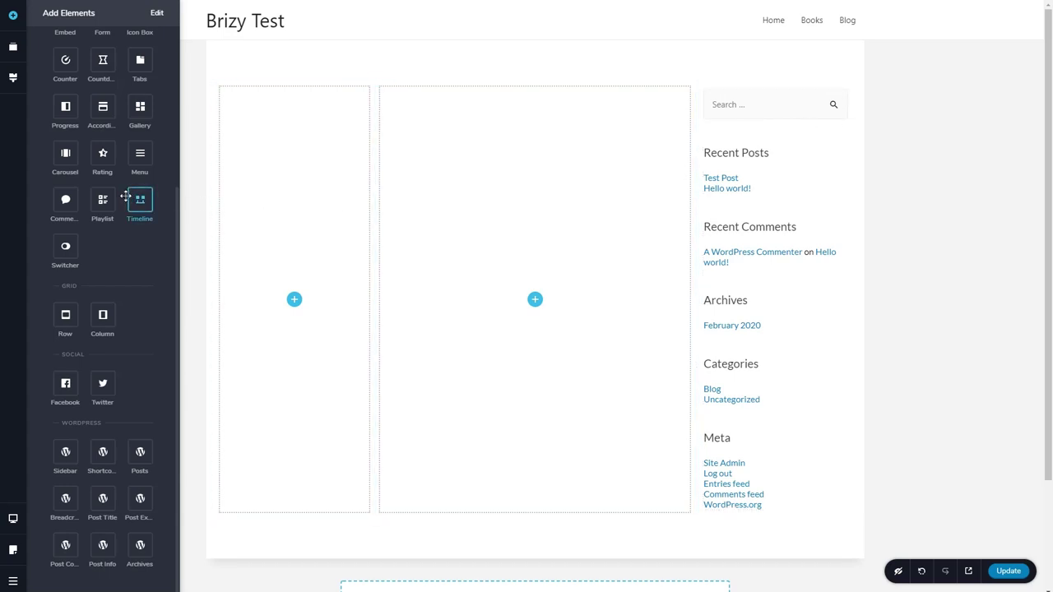
- Add an Image element to the first column and fill it dynamically with the Featured Image
scroll(125, 196, up, 3)
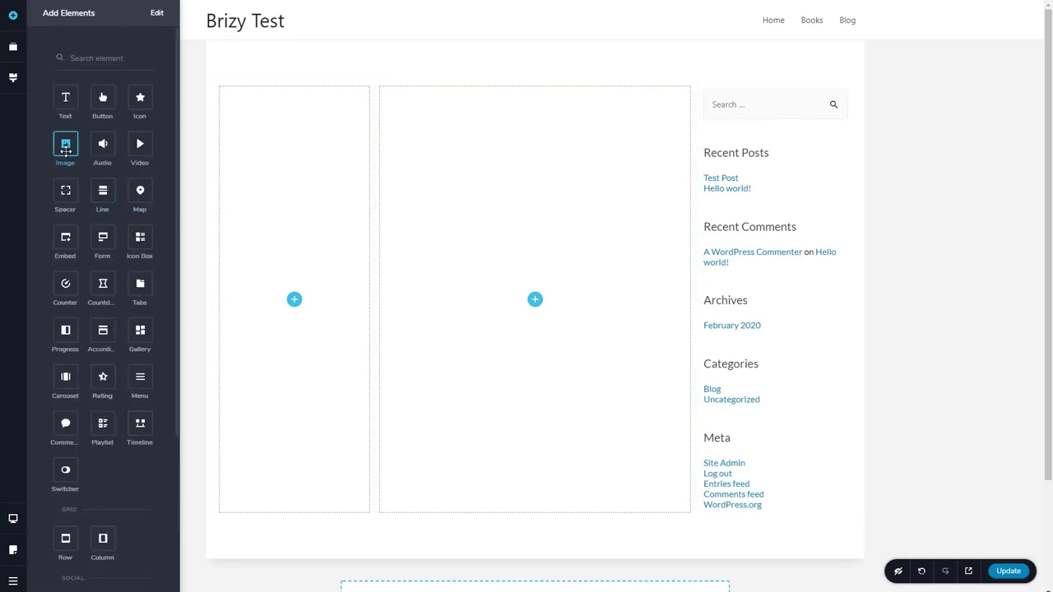
drag(65, 150, 296, 301)
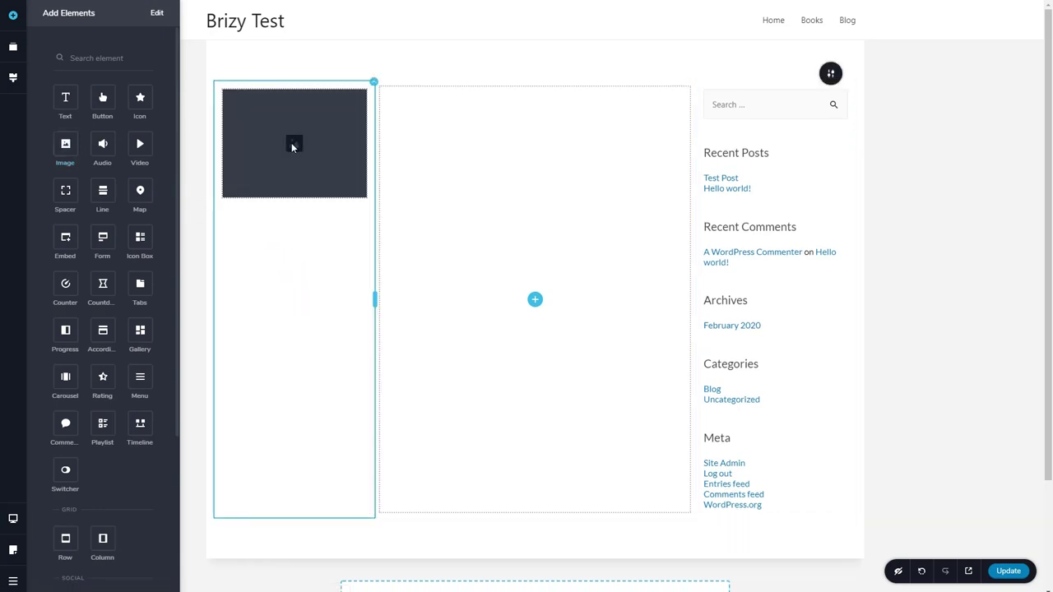
click(292, 147)
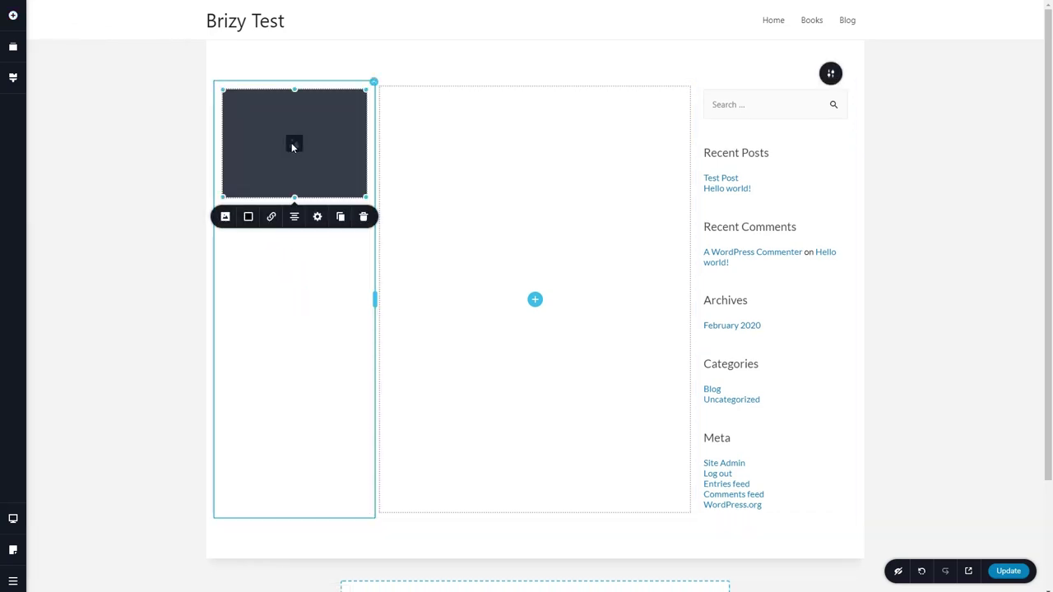
click(226, 219)
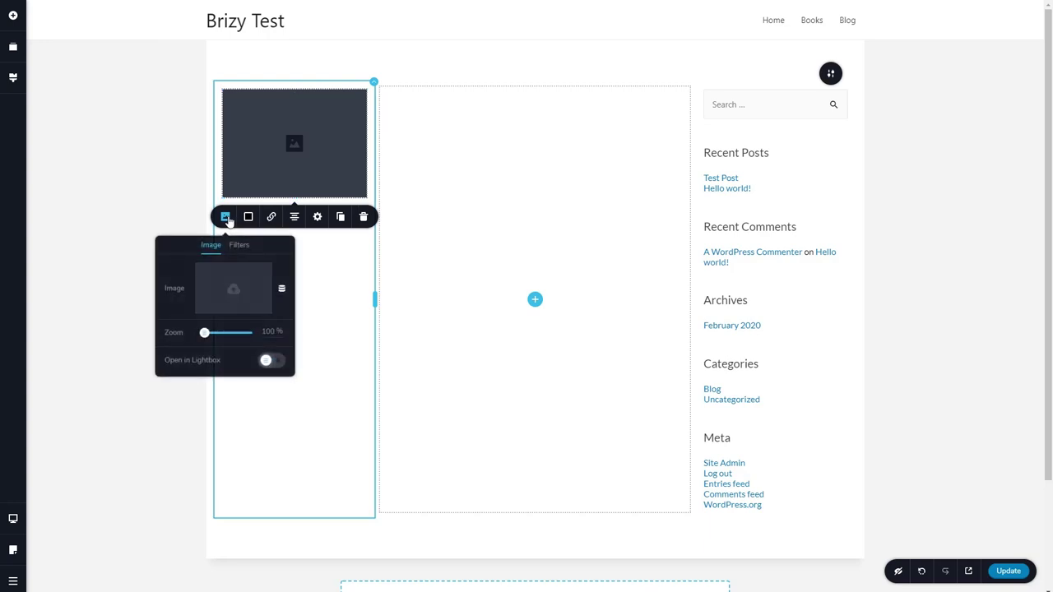
click(281, 292)
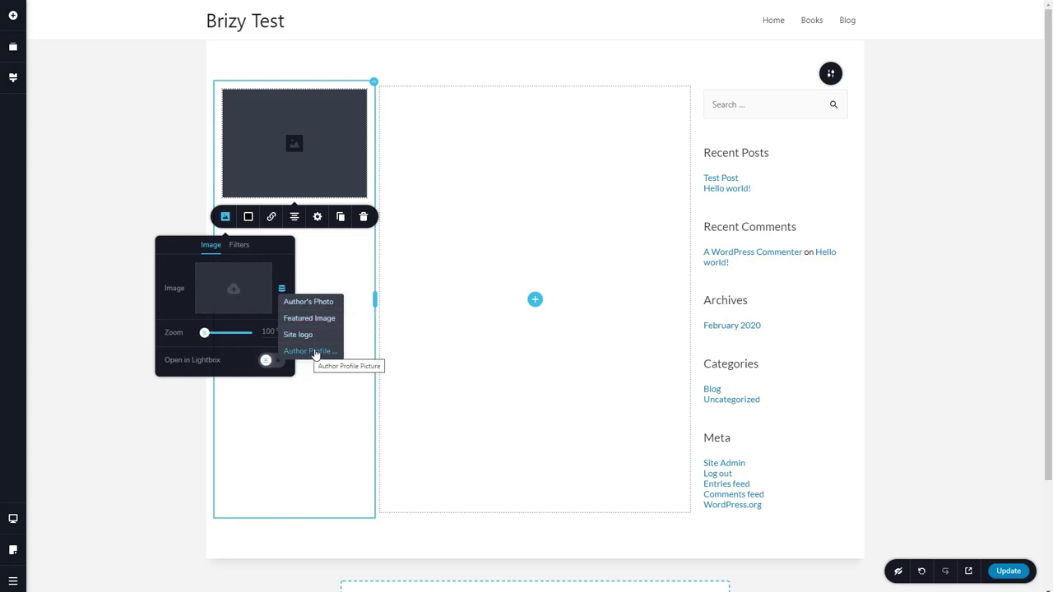
click(298, 320)
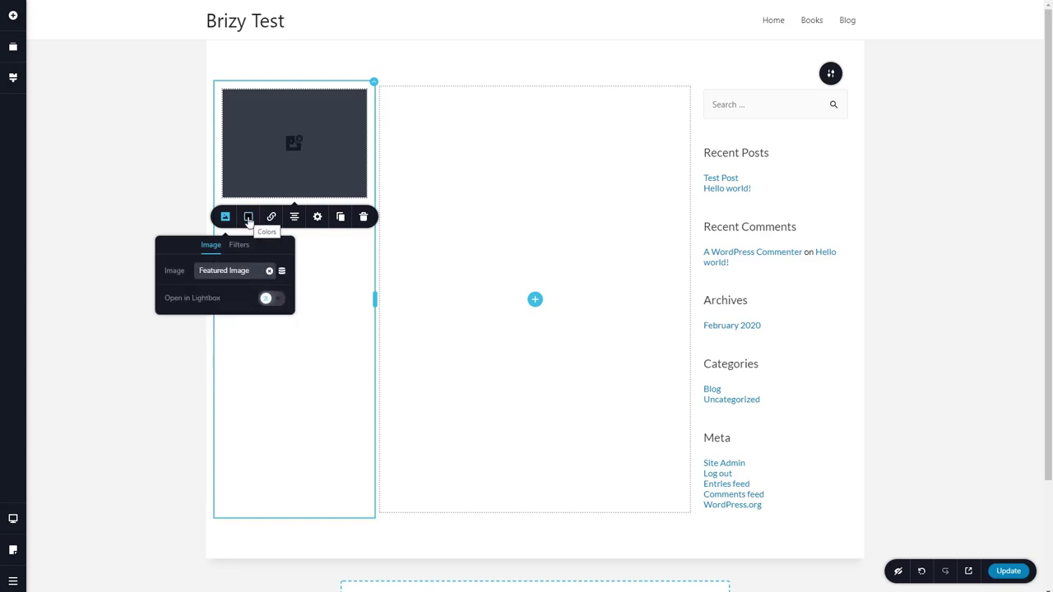
- Set the featured image's height to 200 %, keeping the size at 100 %
click(318, 218)
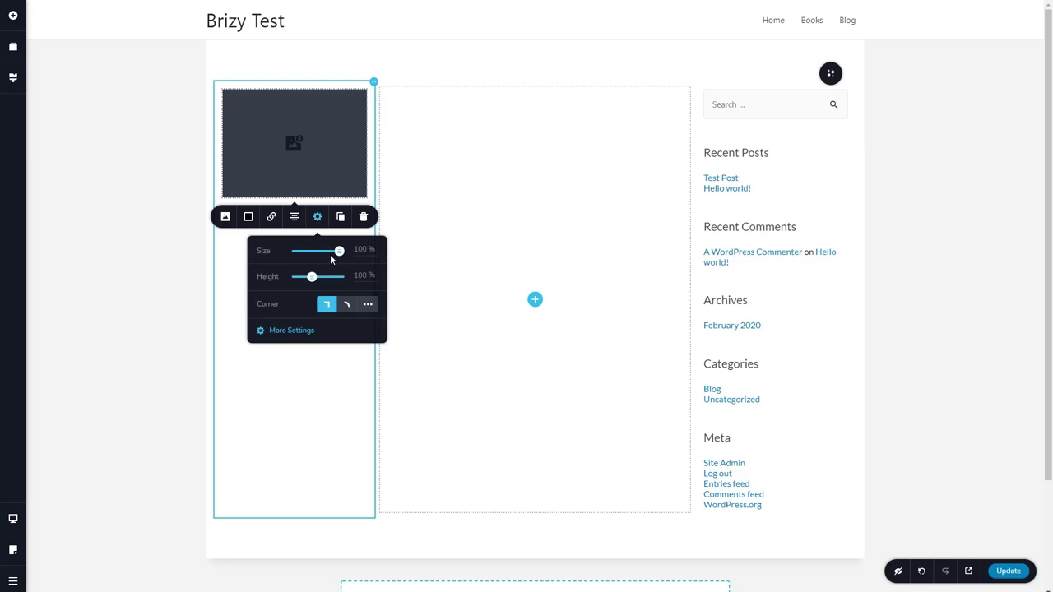
drag(311, 278, 328, 277)
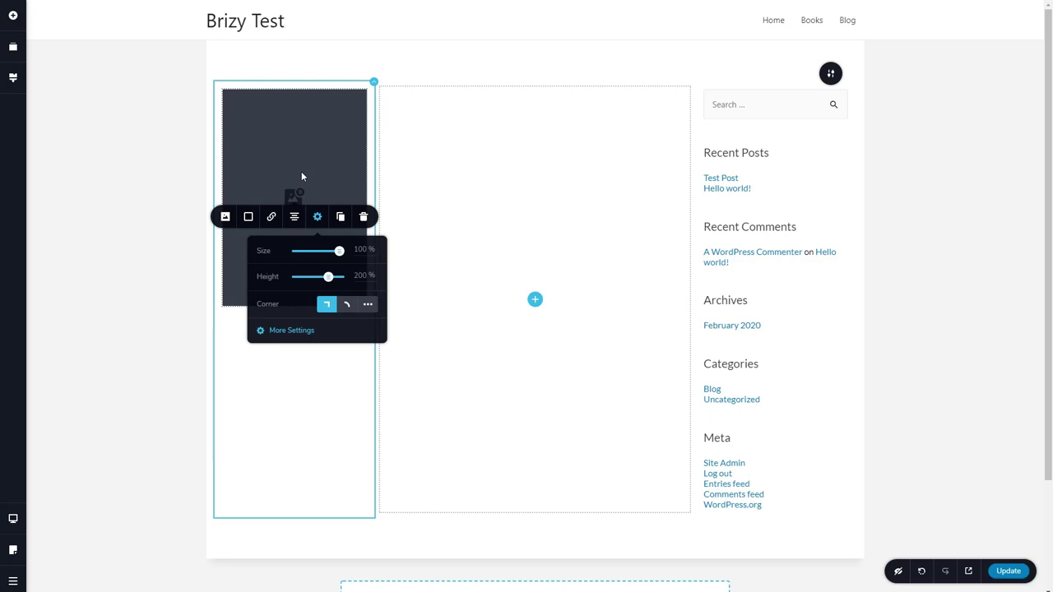
click(318, 216)
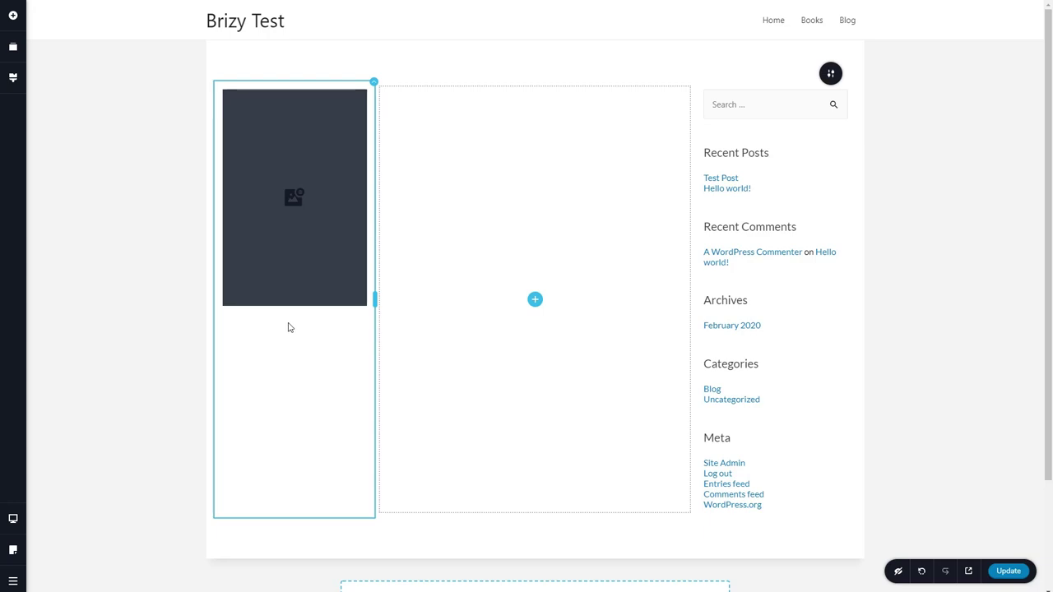
- Add a second Image element below the featured image, fill it dynamically with the Author's Photo, and check its settings
click(13, 16)
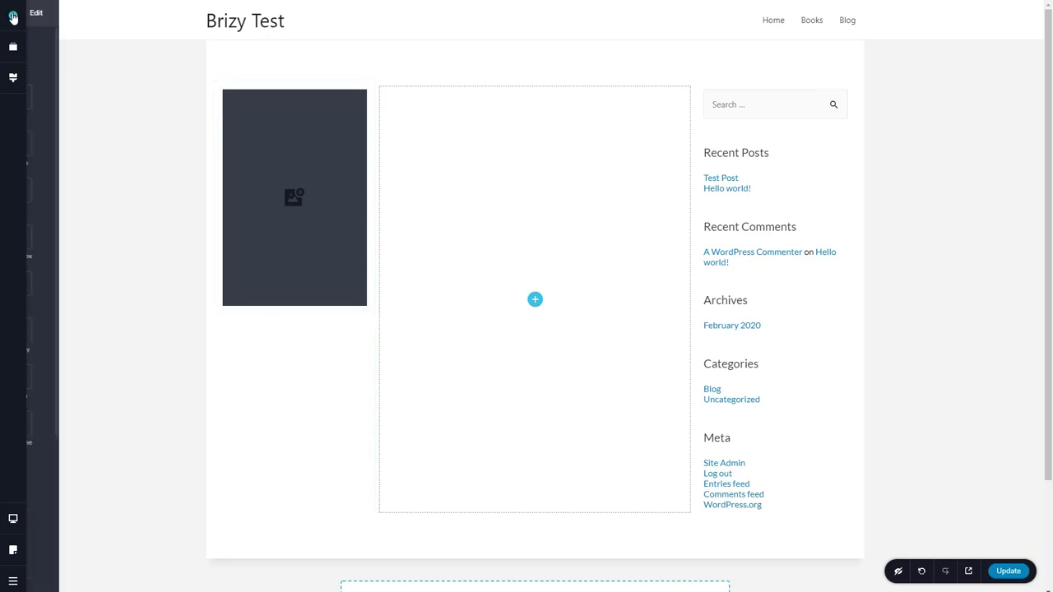
drag(66, 144, 265, 312)
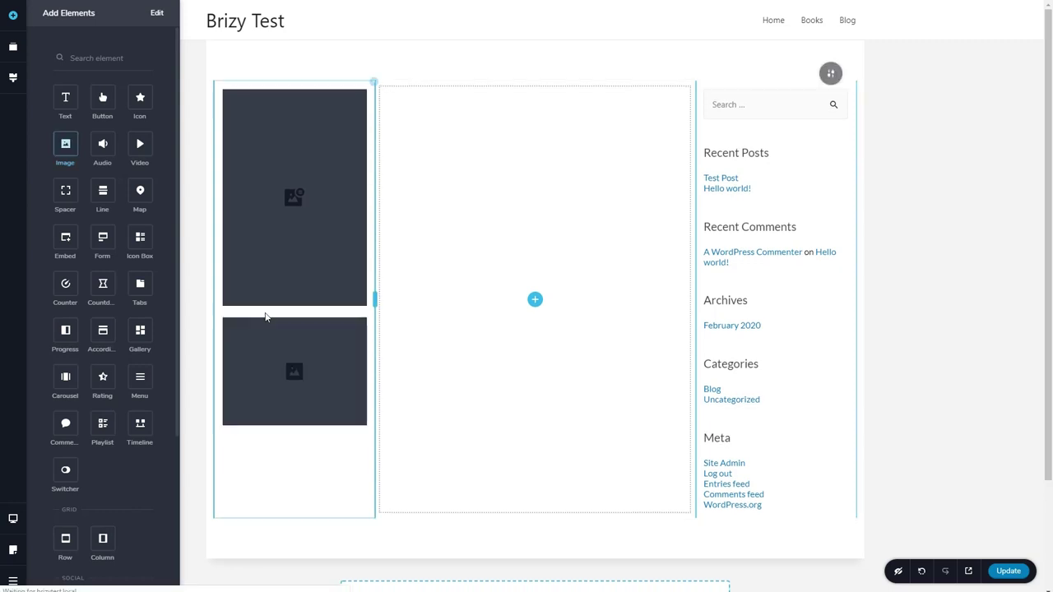
click(294, 364)
click(227, 300)
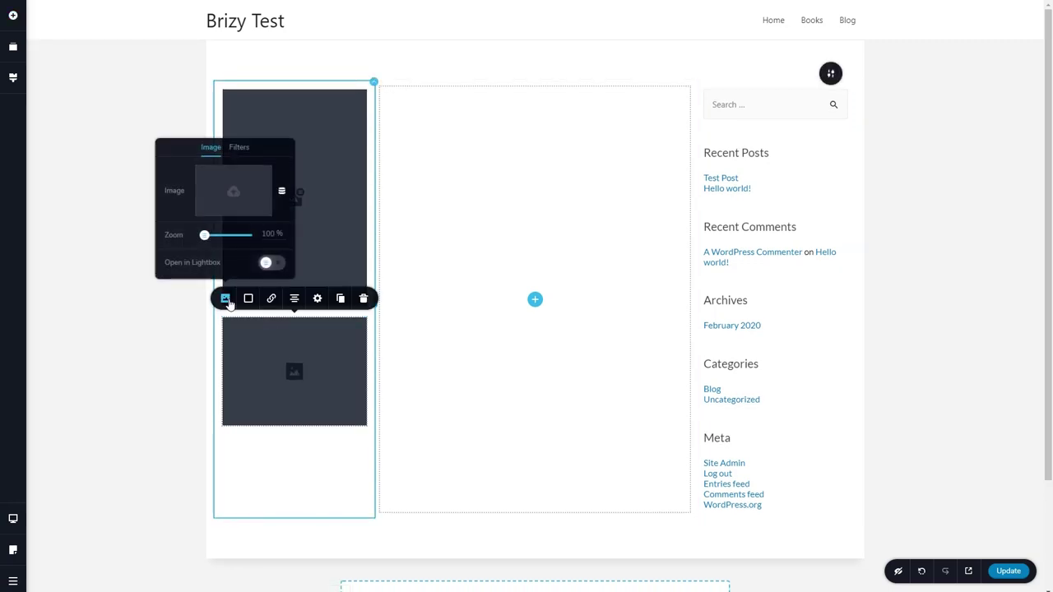
click(281, 193)
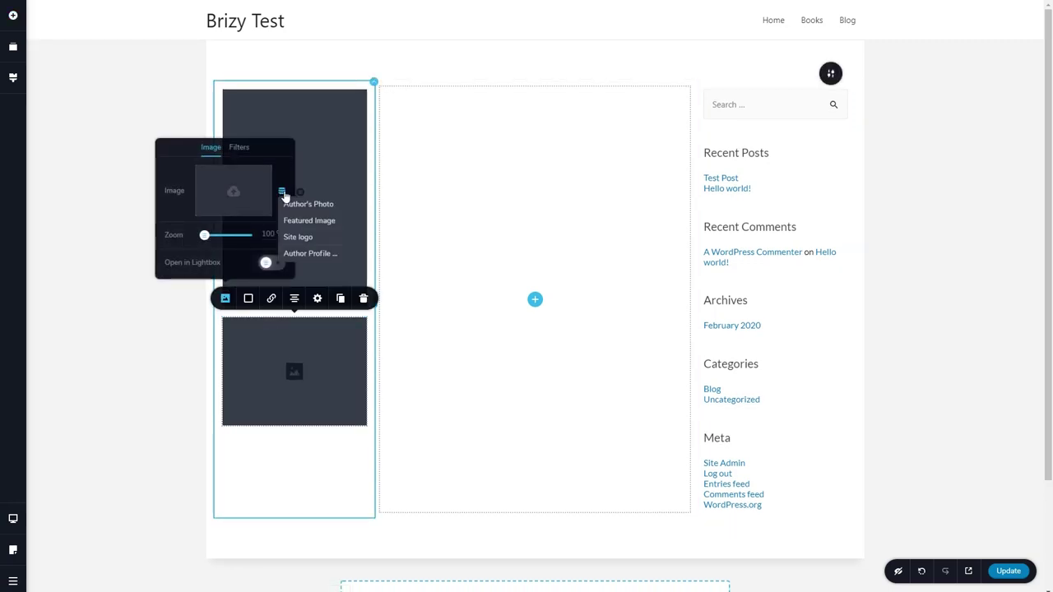
click(291, 206)
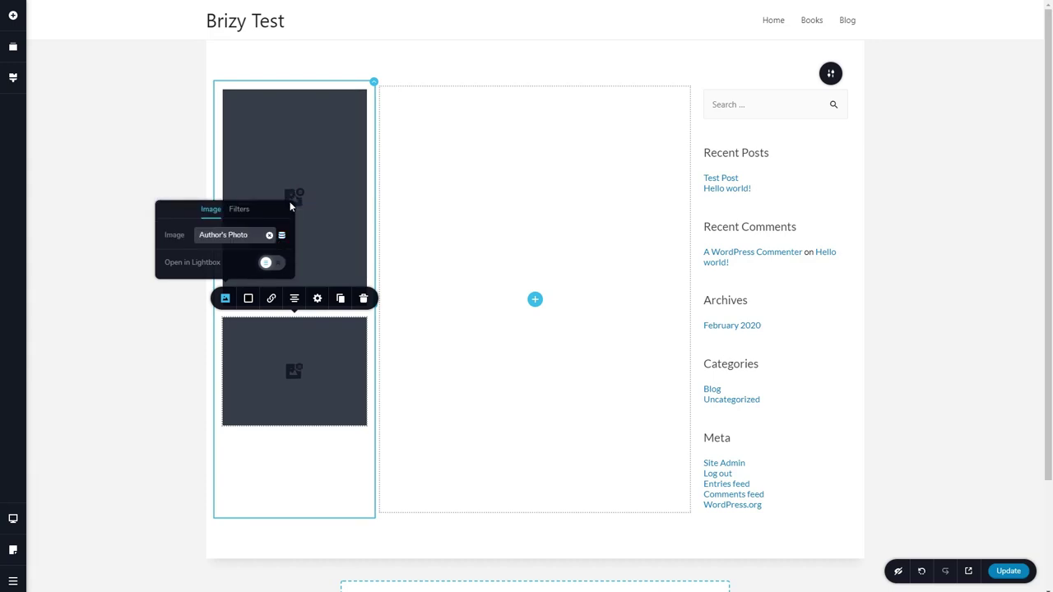
click(317, 300)
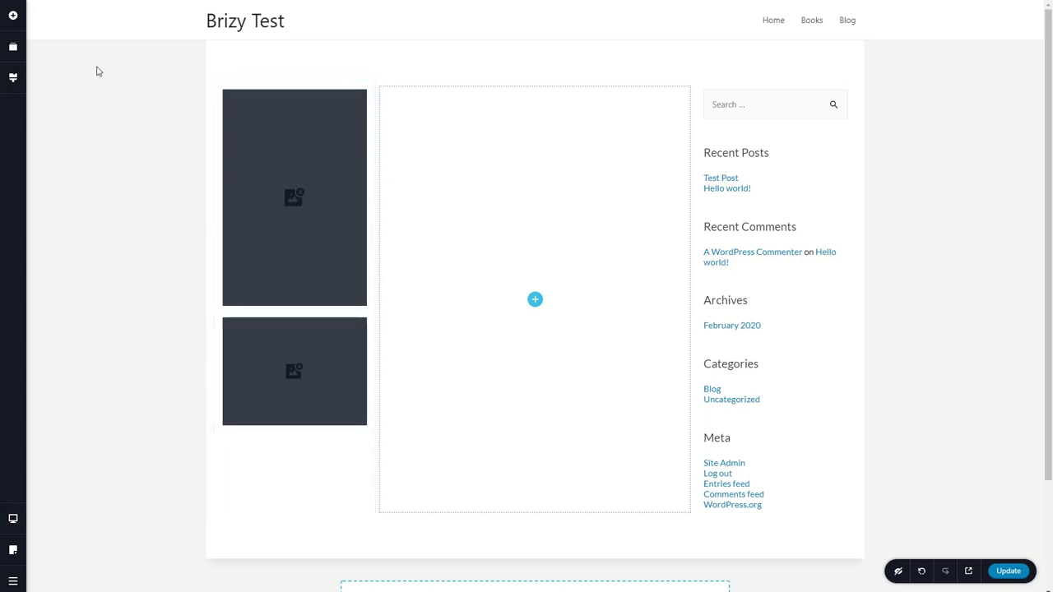
- Add a Button element below the author's photo in the first column and open its button settings
click(12, 15)
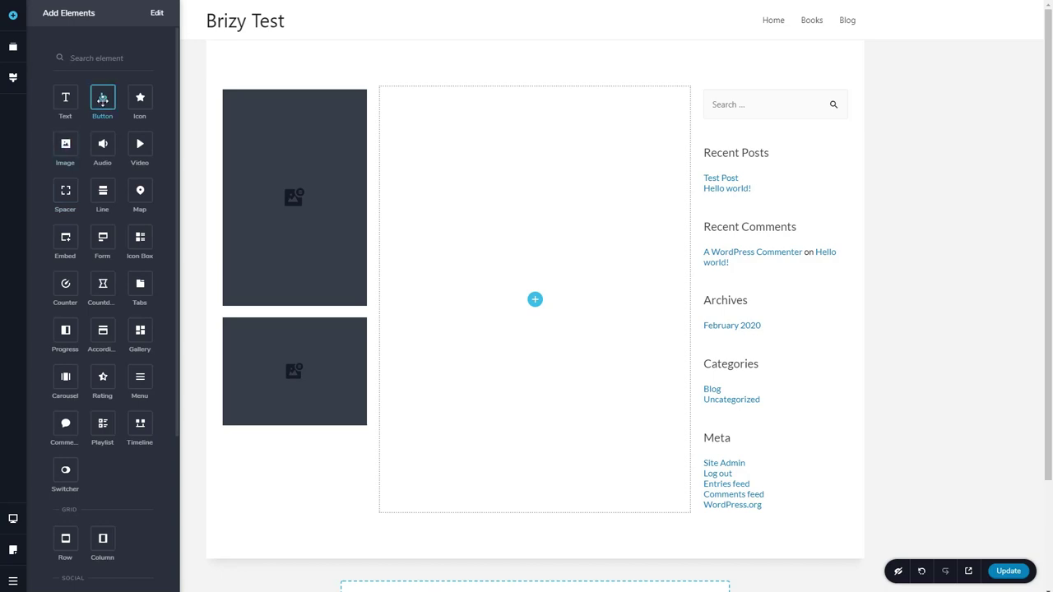
drag(103, 99, 191, 332)
drag(266, 447, 270, 430)
click(313, 452)
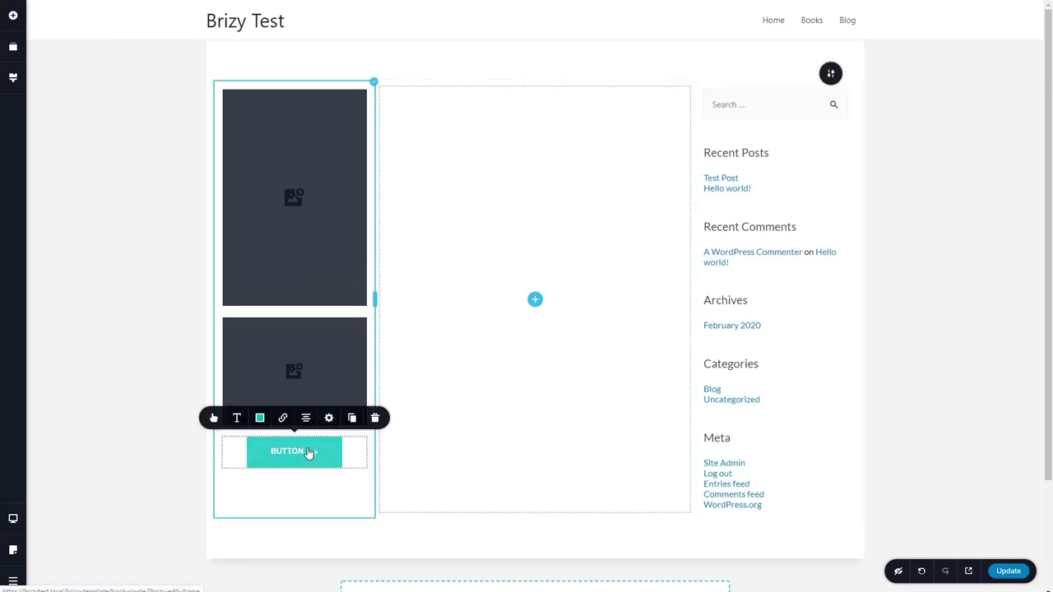
click(213, 418)
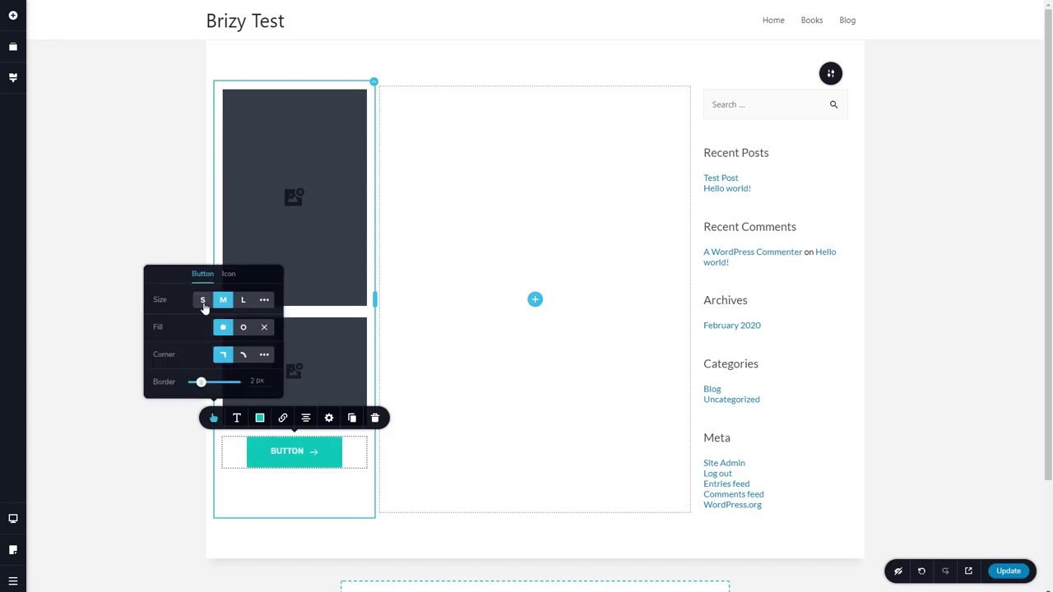
- Link the button dynamically to the Author's Website and make it open in a new tab
click(283, 418)
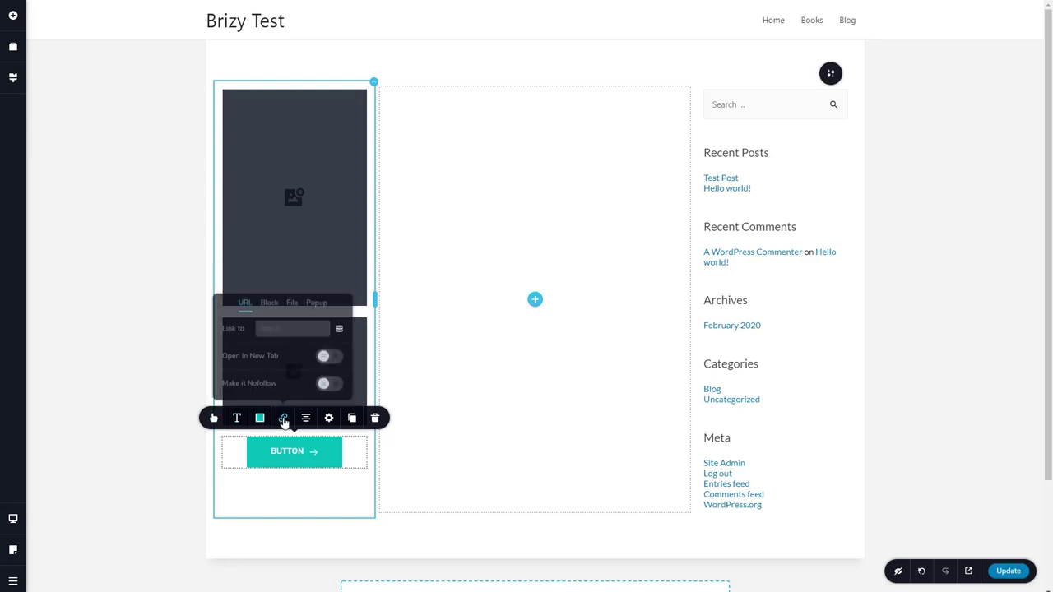
click(340, 328)
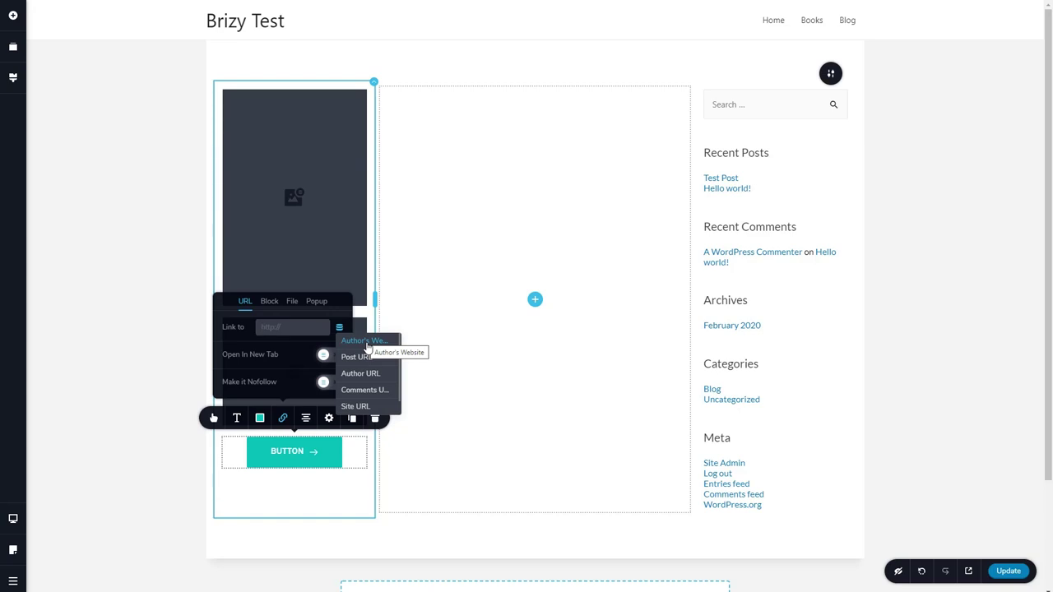
click(368, 347)
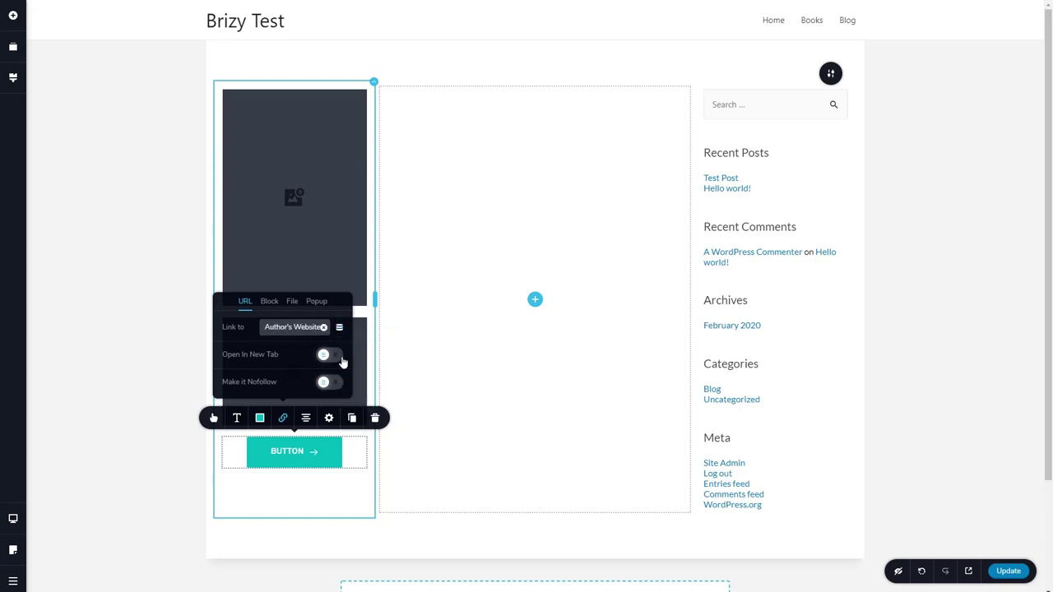
click(337, 358)
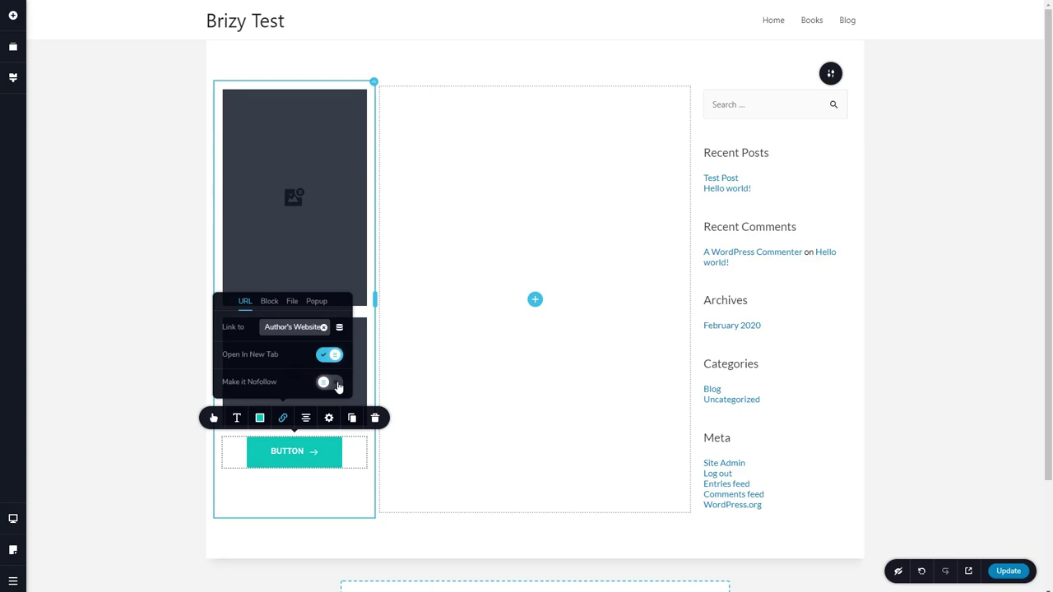
- Change the button's label to "Visit Author's Website"
click(304, 451)
double_click(303, 450)
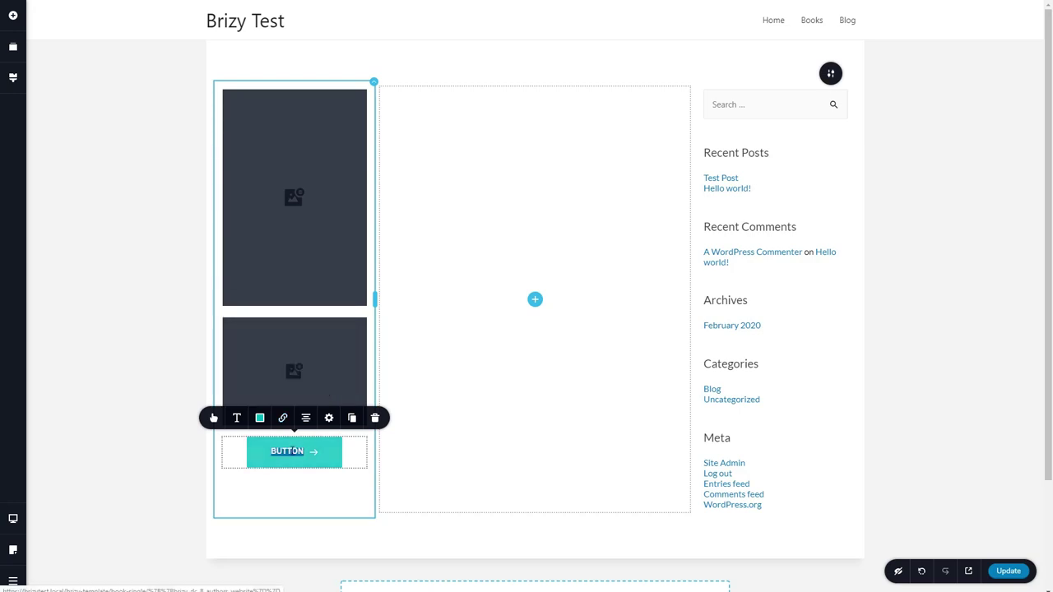
text(Visit Author's Website)
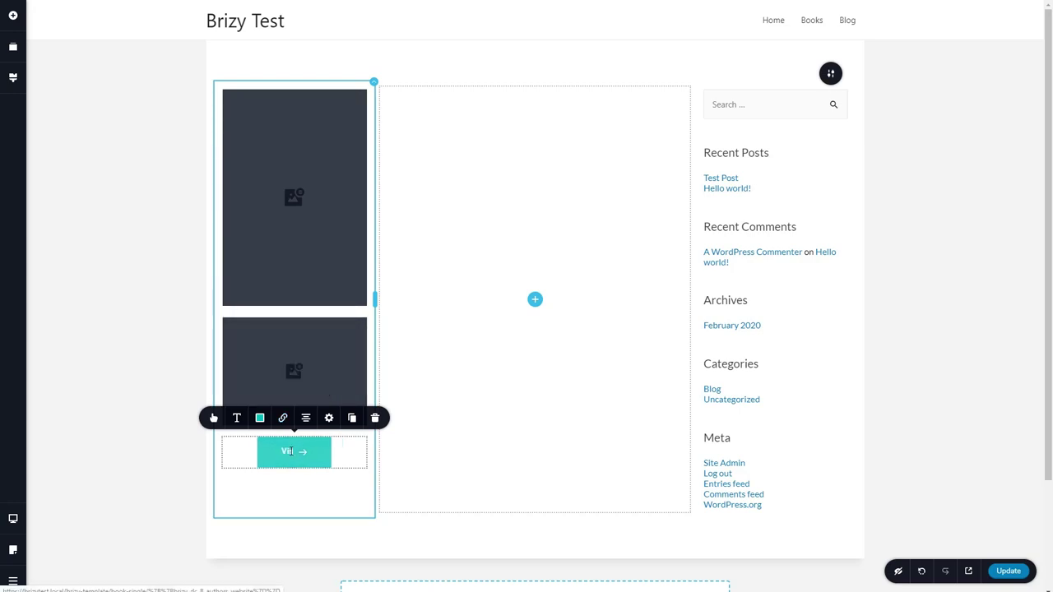
click(390, 345)
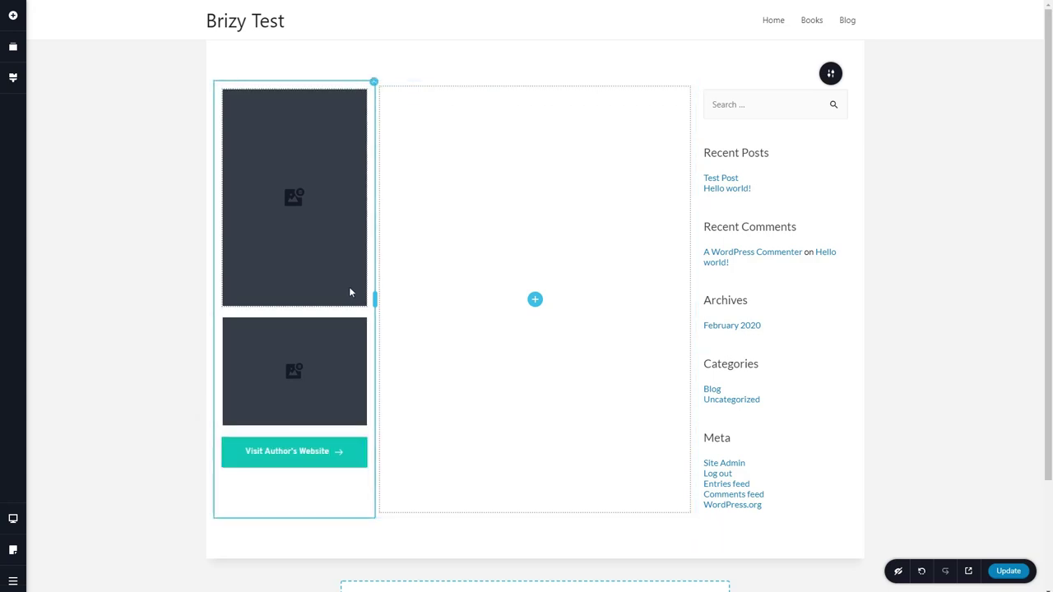
- Add the WordPress Post Title element to the empty middle column and check its styling settings
click(535, 299)
scroll(104, 329, down, 5)
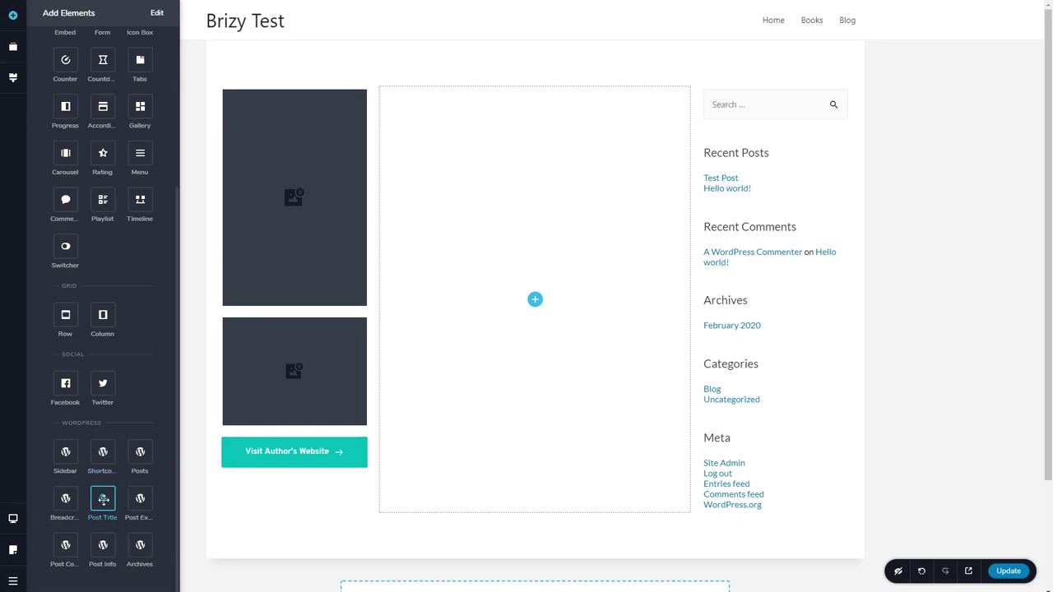
drag(103, 500, 534, 298)
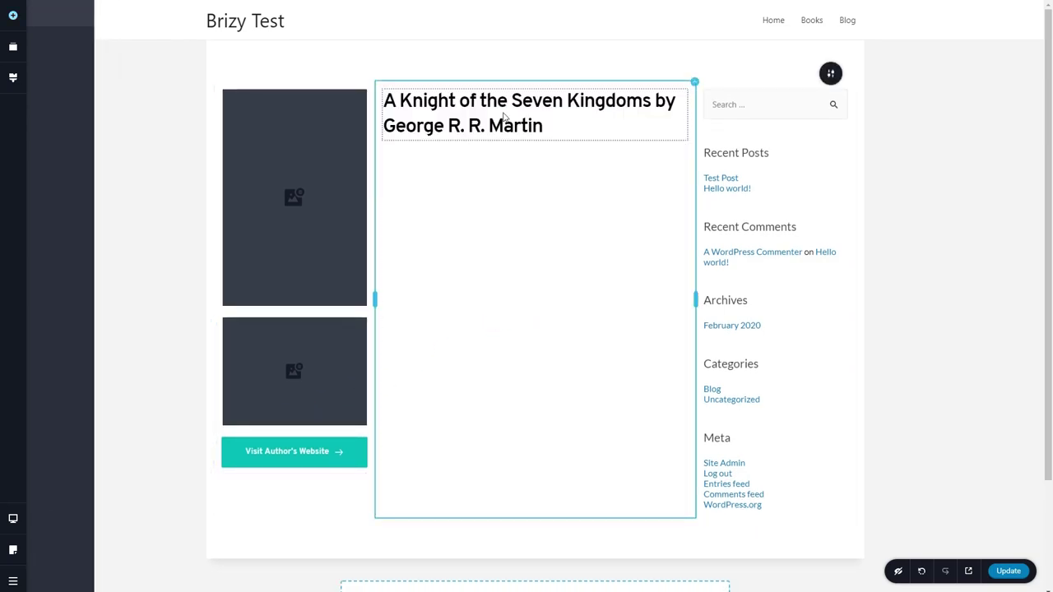
click(504, 117)
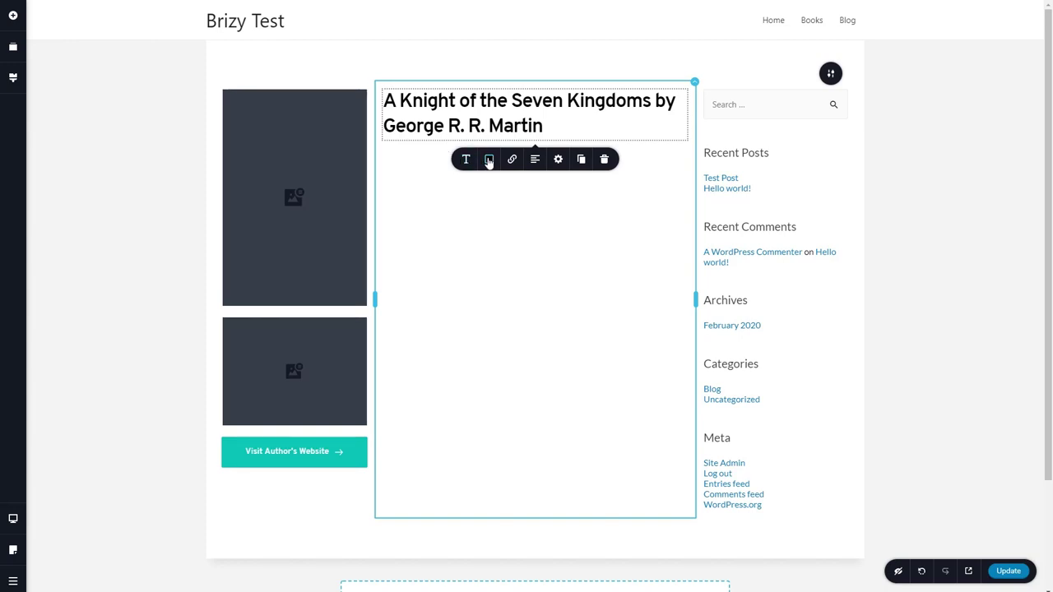
click(558, 159)
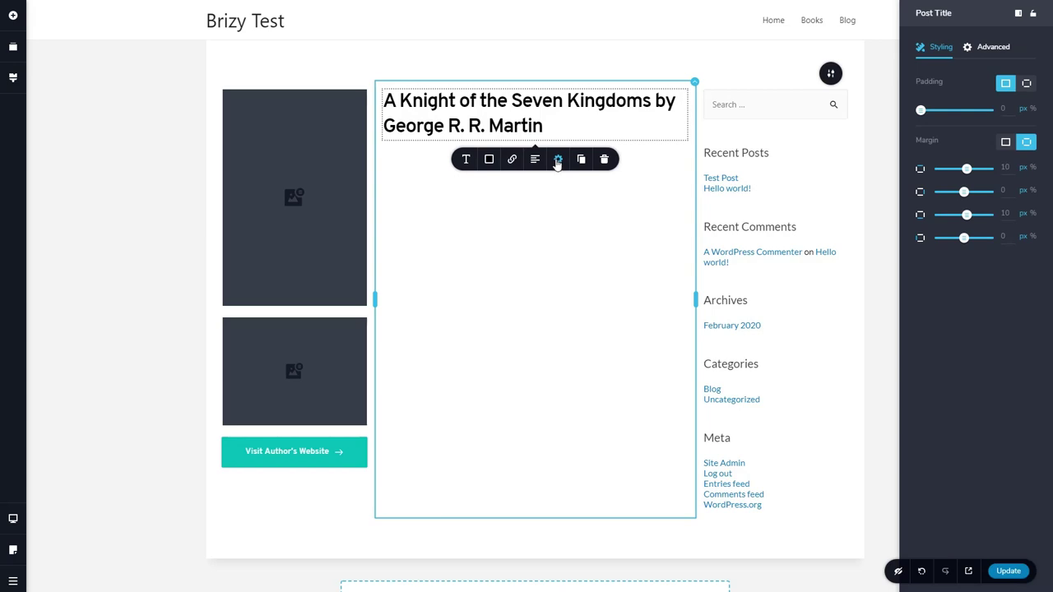
click(105, 69)
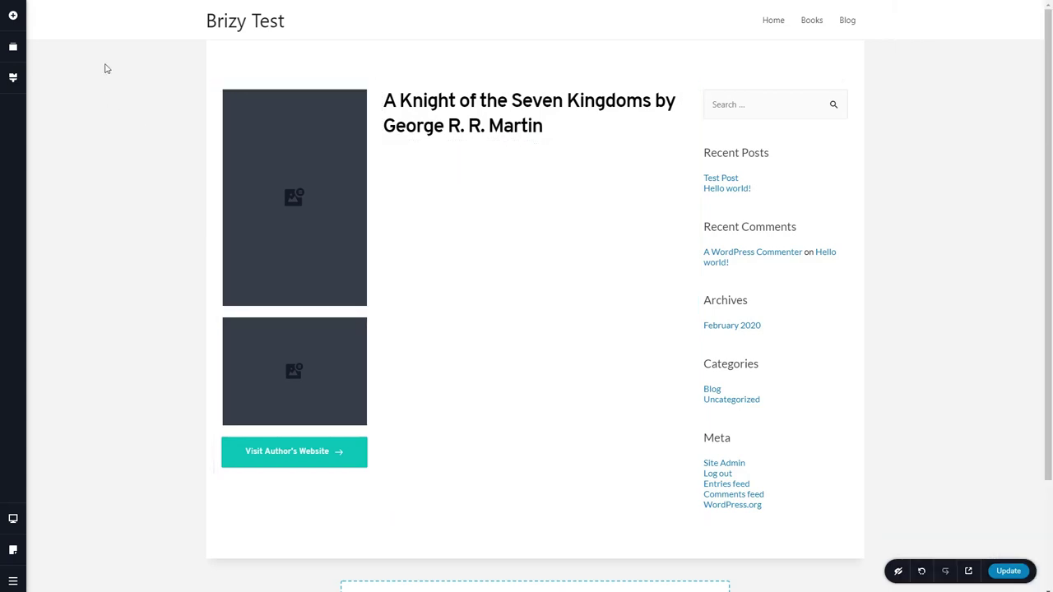
- Add a Post Info element below the post title and align its content to the left
click(12, 15)
scroll(76, 306, down, 1)
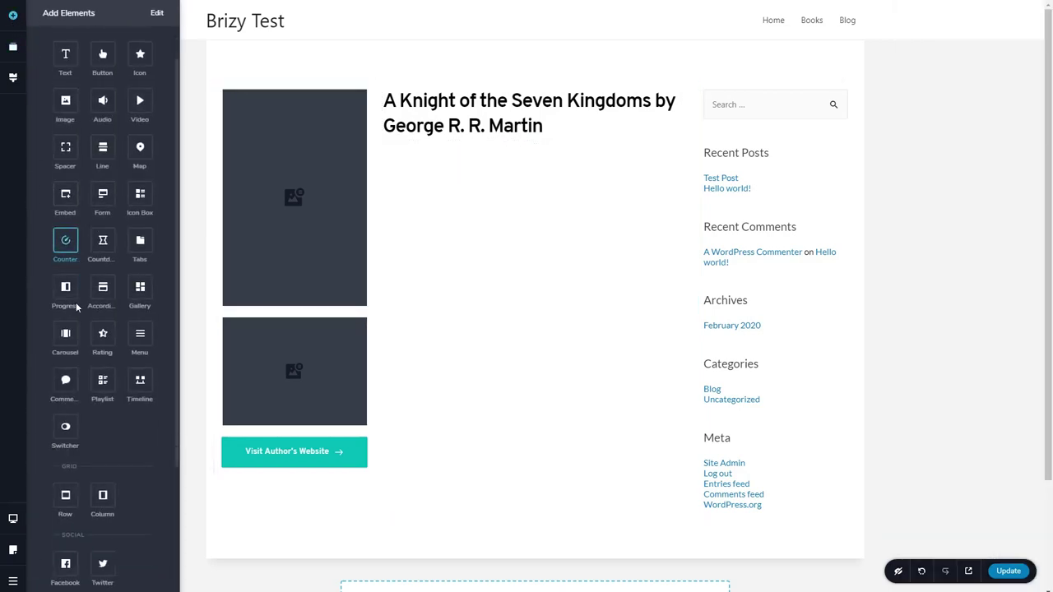
scroll(77, 306, down, 4)
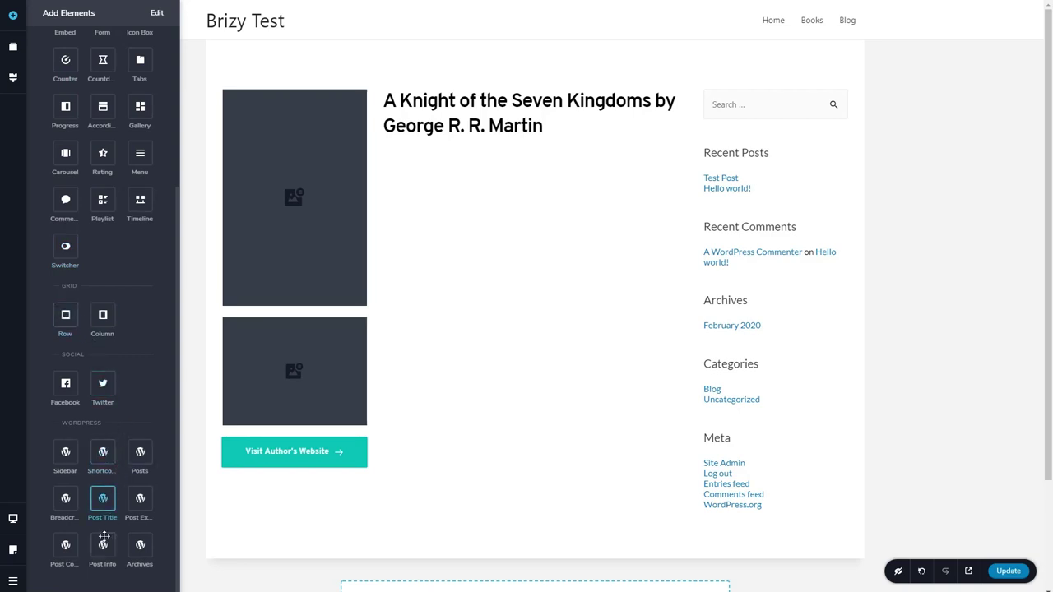
drag(105, 537, 445, 151)
click(520, 161)
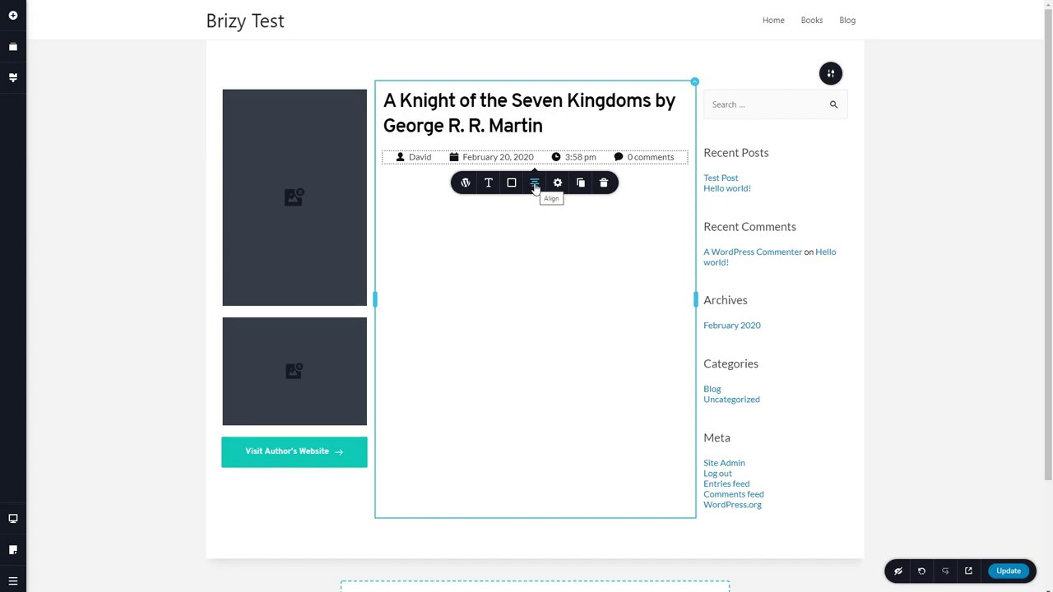
click(535, 184)
click(535, 184)
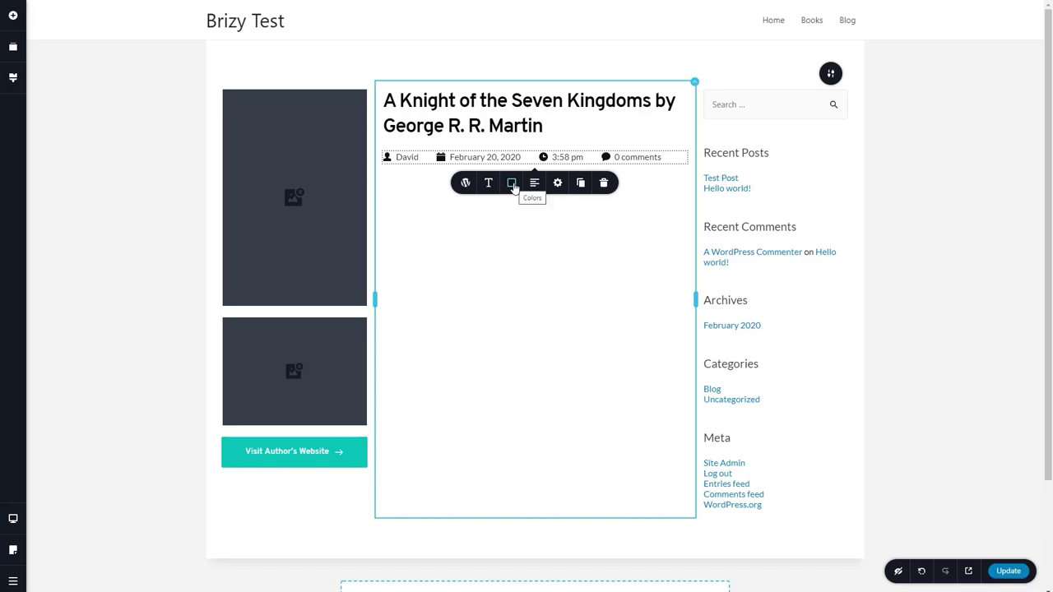
- Try removing the Time item from the Post Info element
click(465, 184)
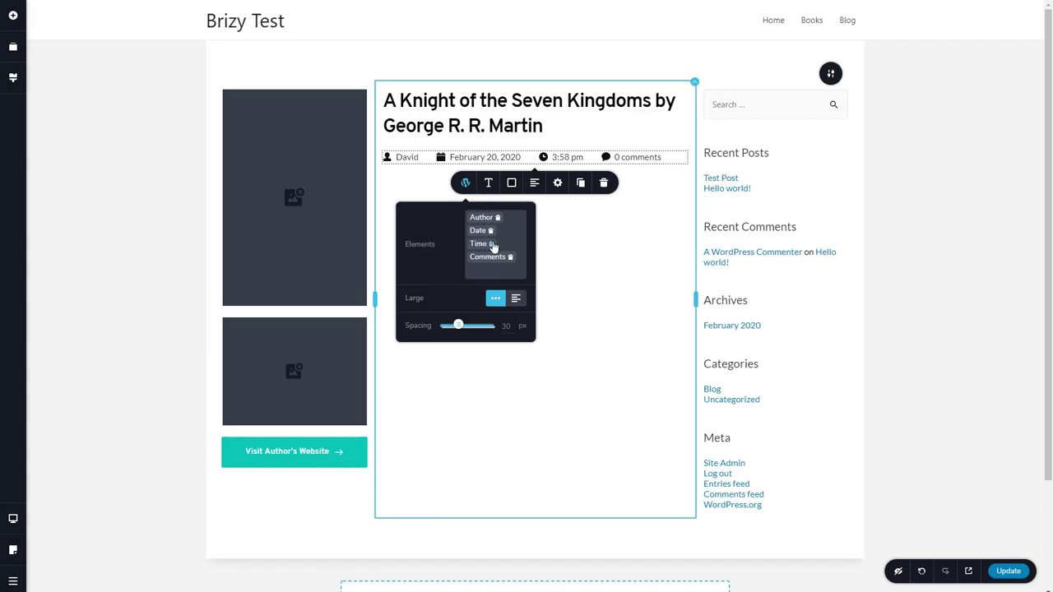
click(492, 245)
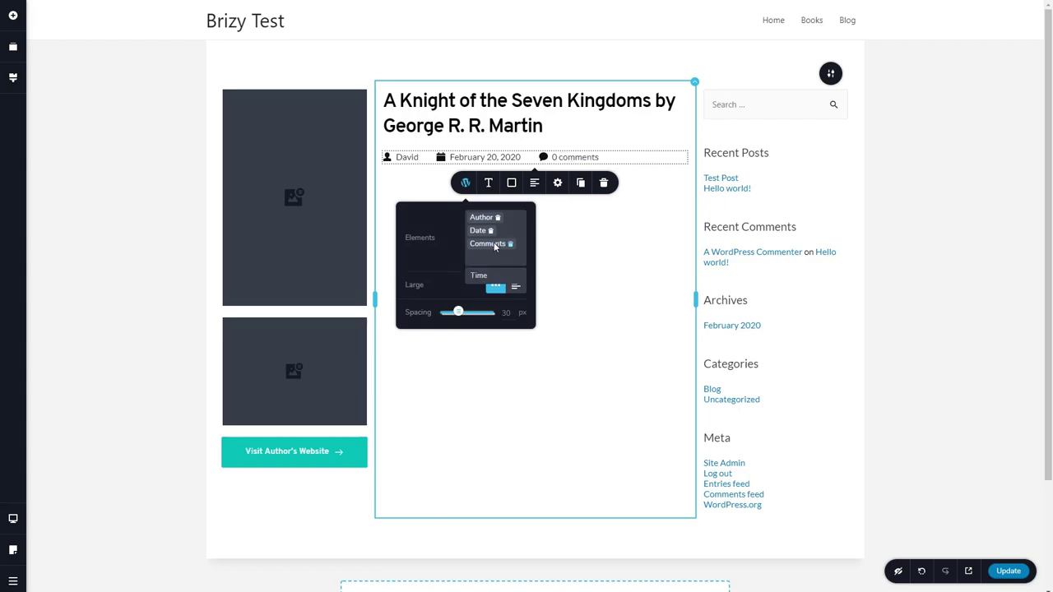
click(474, 170)
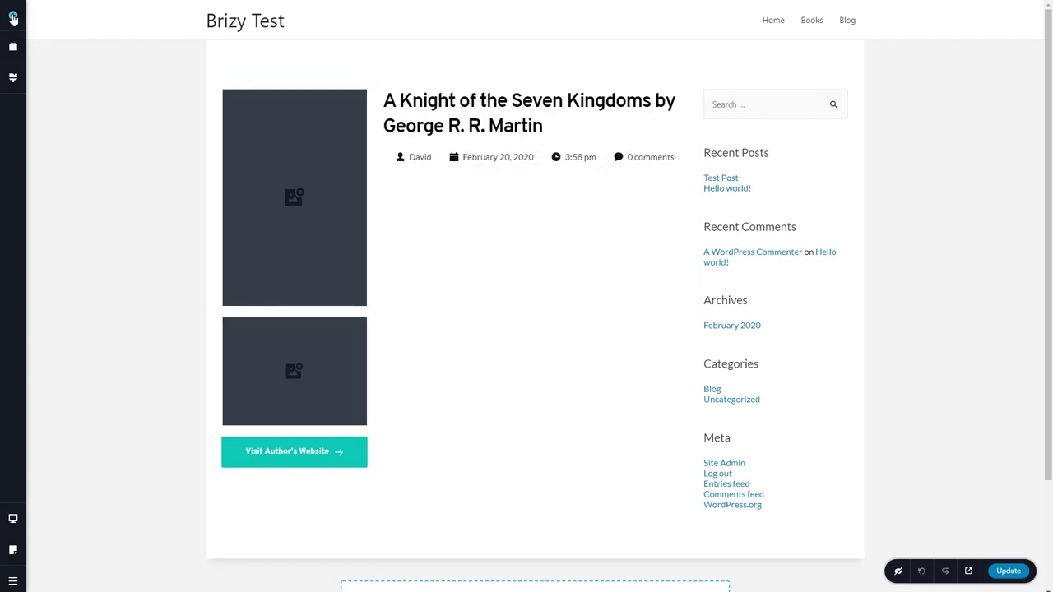
- Add the WordPress Post Content element below the post info in the middle column
click(13, 17)
scroll(87, 329, down, 5)
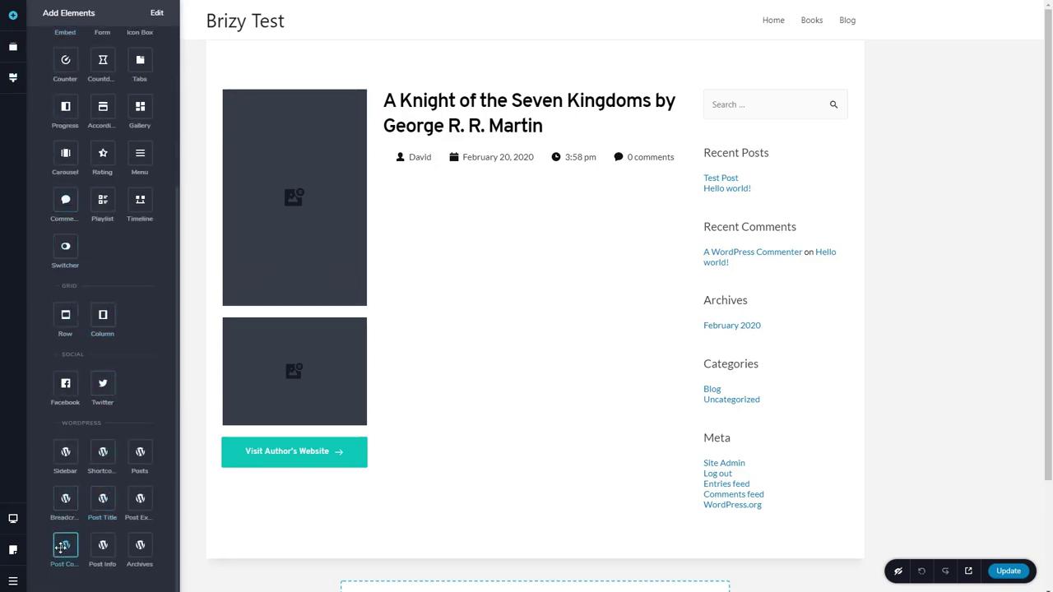
drag(65, 545, 447, 172)
click(452, 206)
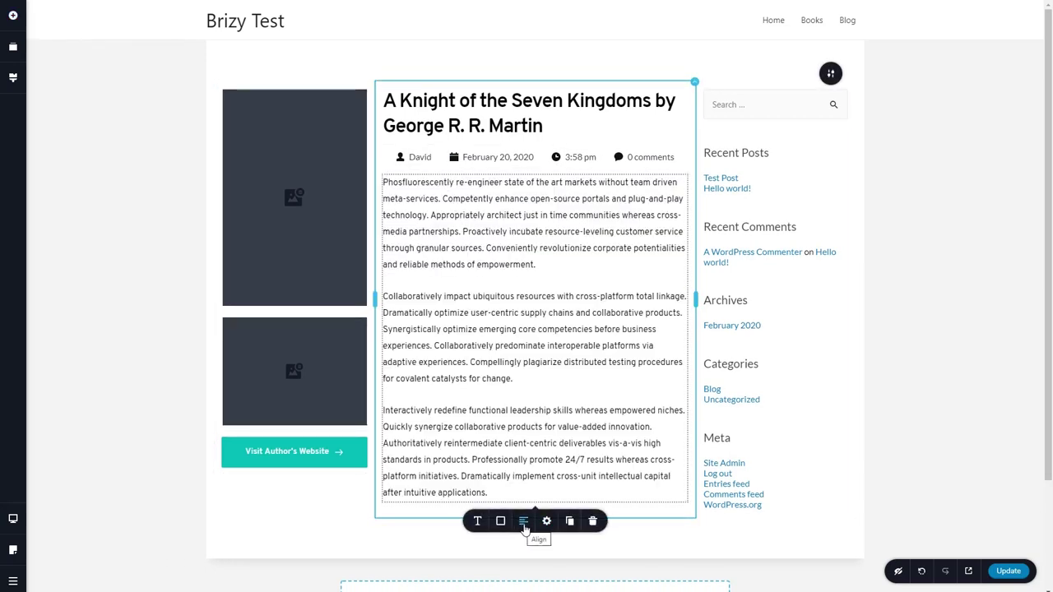
drag(529, 362, 536, 362)
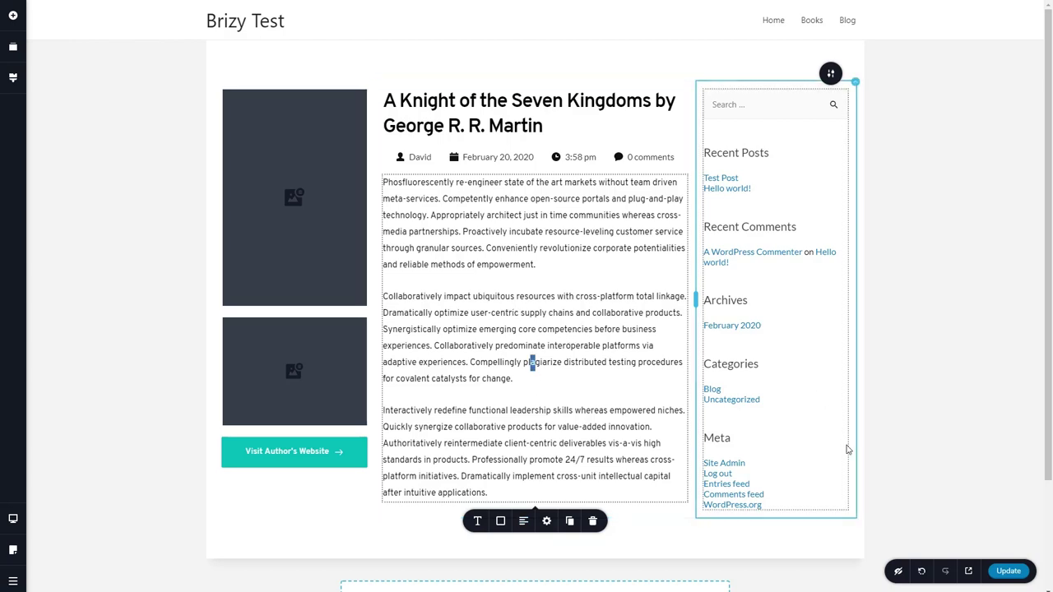
- Update the Book Single template, and close the author's website and the previewed book page
click(1003, 576)
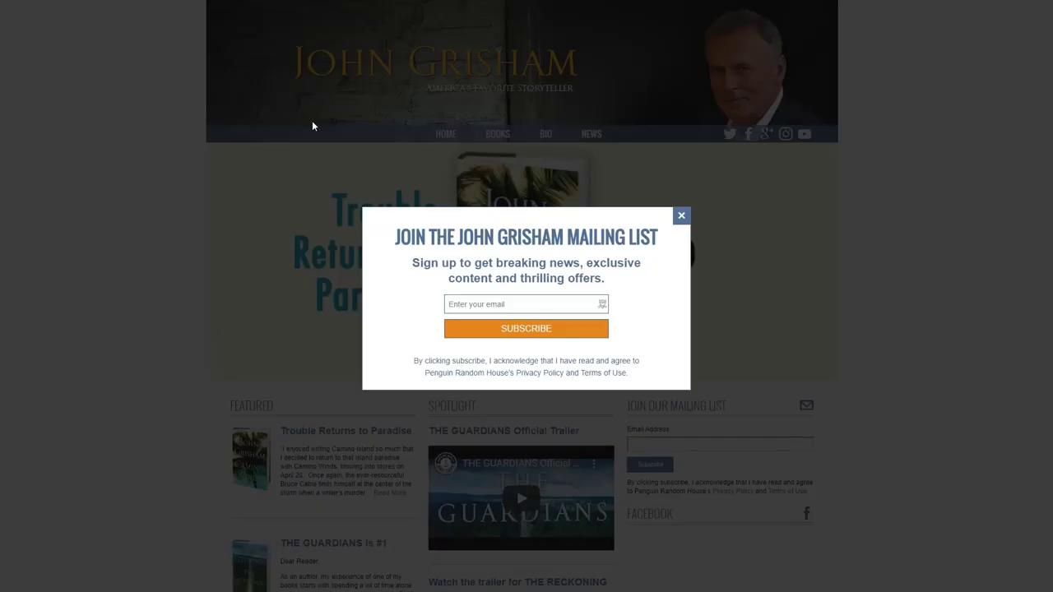
key(ctrl+w)
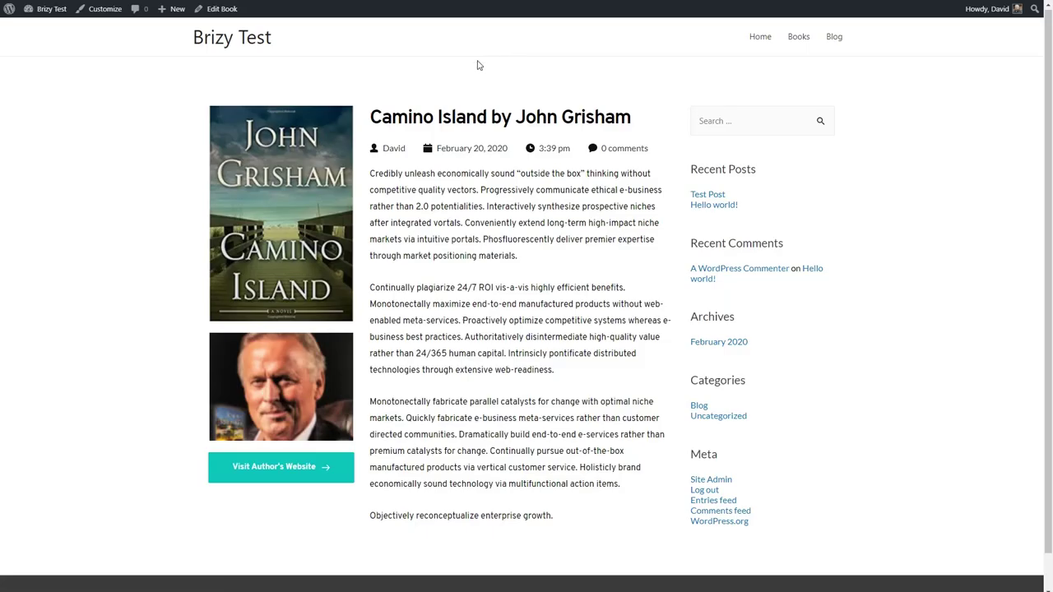
key(ctrl+w)
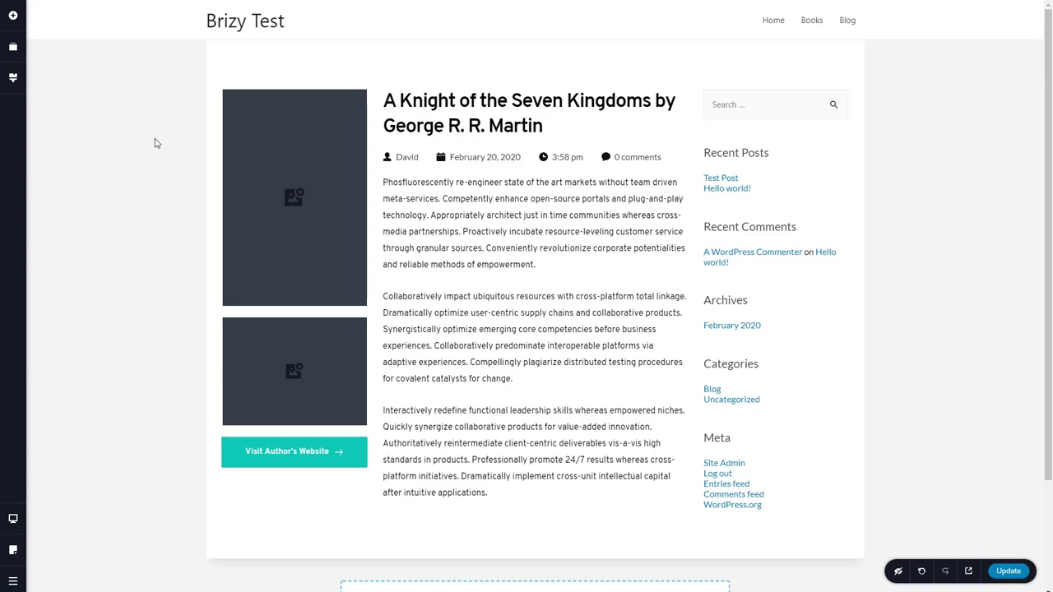
- Return to the WordPress dashboard and create a new template titled "Book Archive"
click(13, 581)
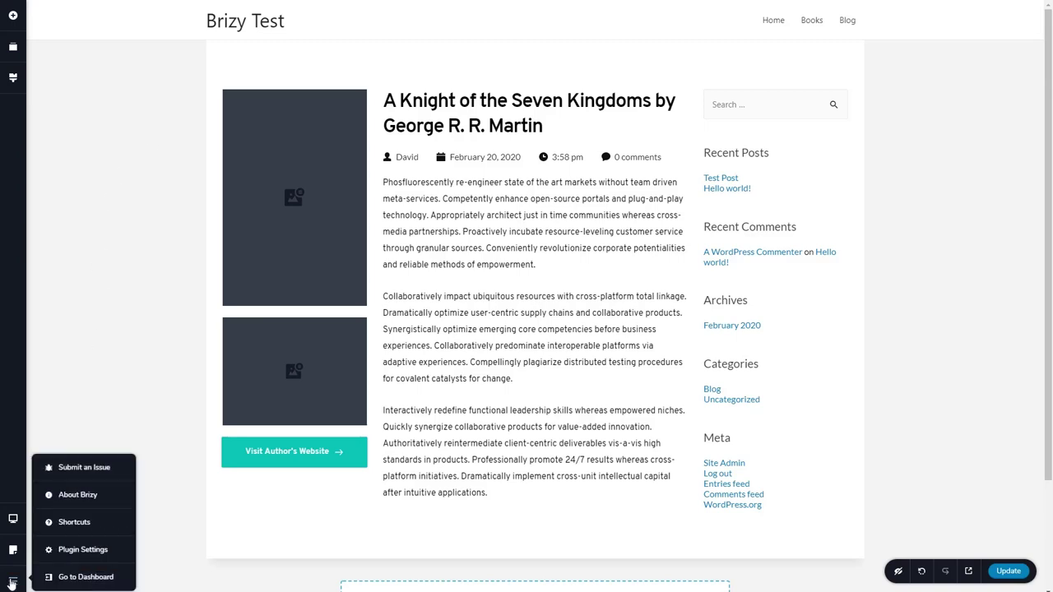
click(65, 579)
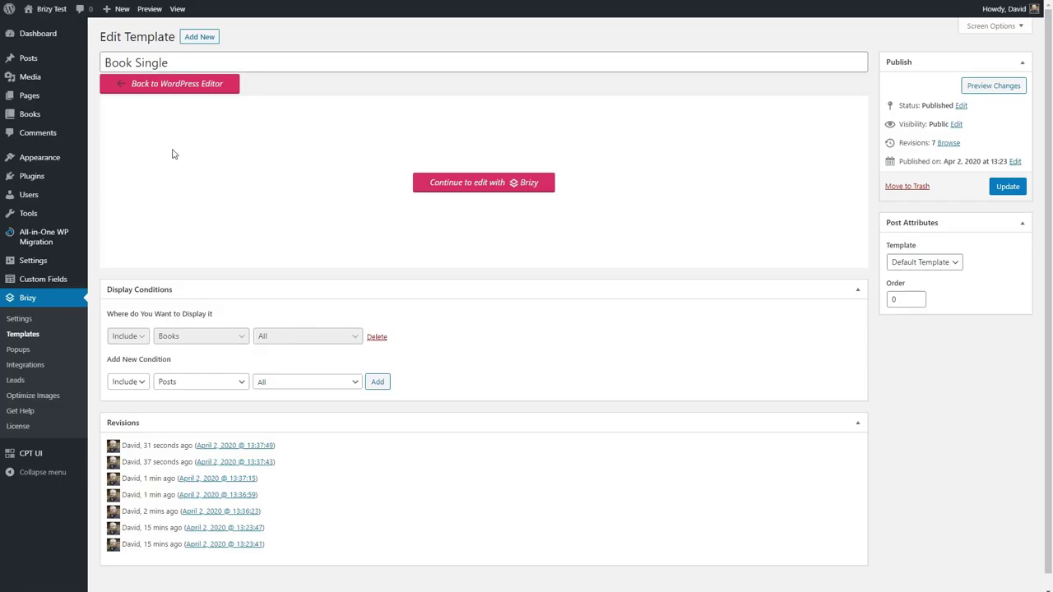
click(199, 36)
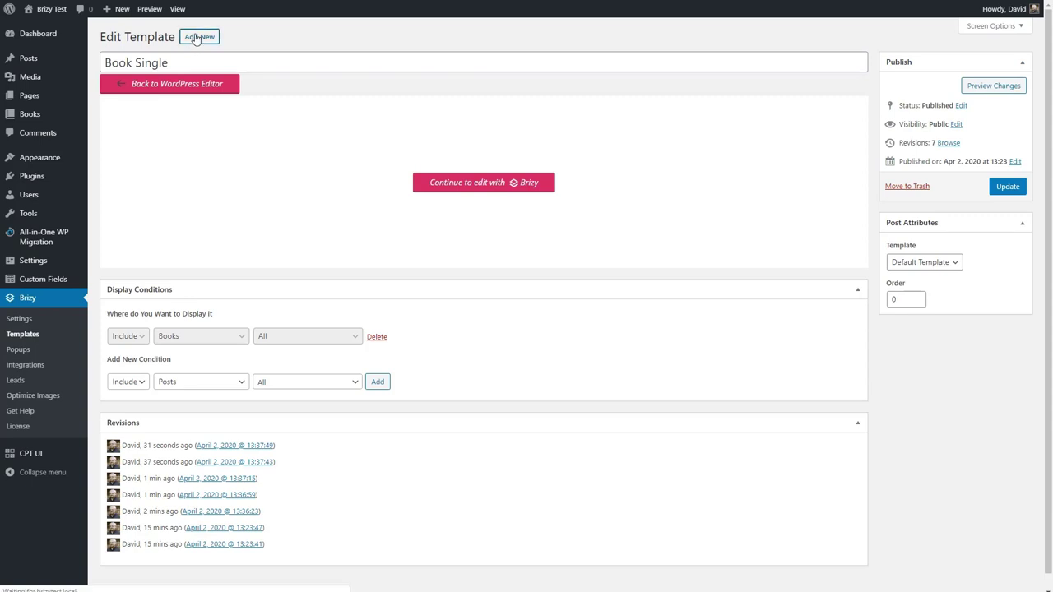
text(B)
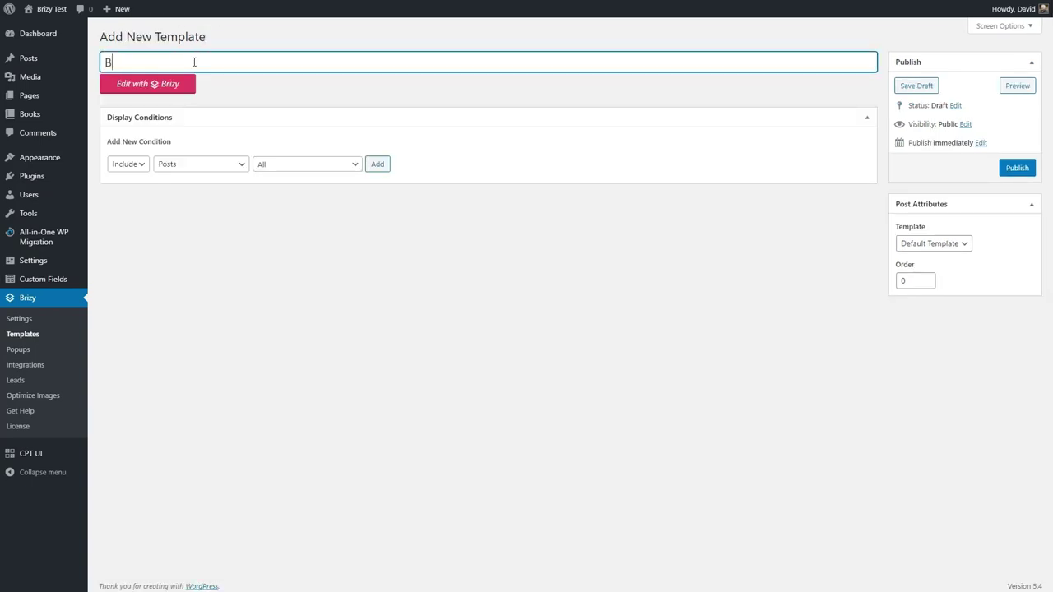
text(ook Archive)
- Add a display condition that includes the Books archive, publish the template and open it in the Brizy editor
click(218, 165)
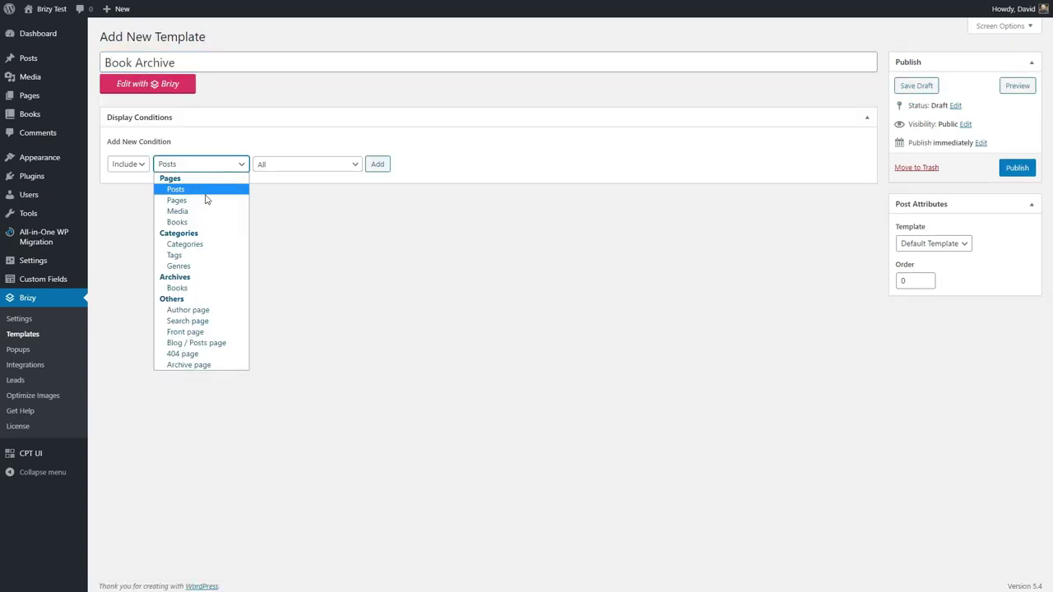
click(176, 288)
click(268, 165)
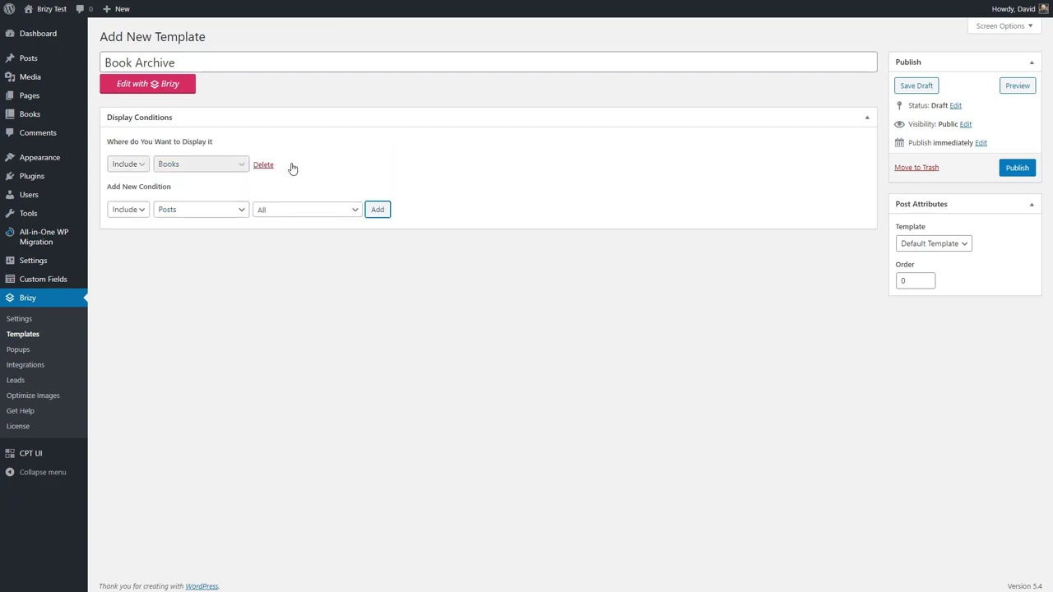
click(1015, 168)
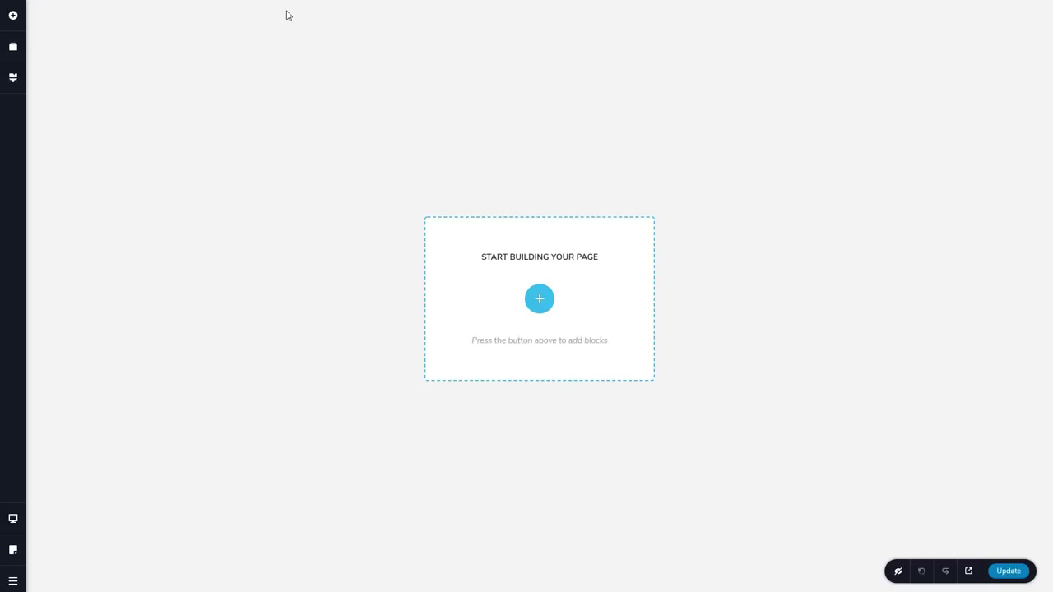
- Switch the Book Archive page template from Brizy Template to Default
click(13, 549)
click(114, 462)
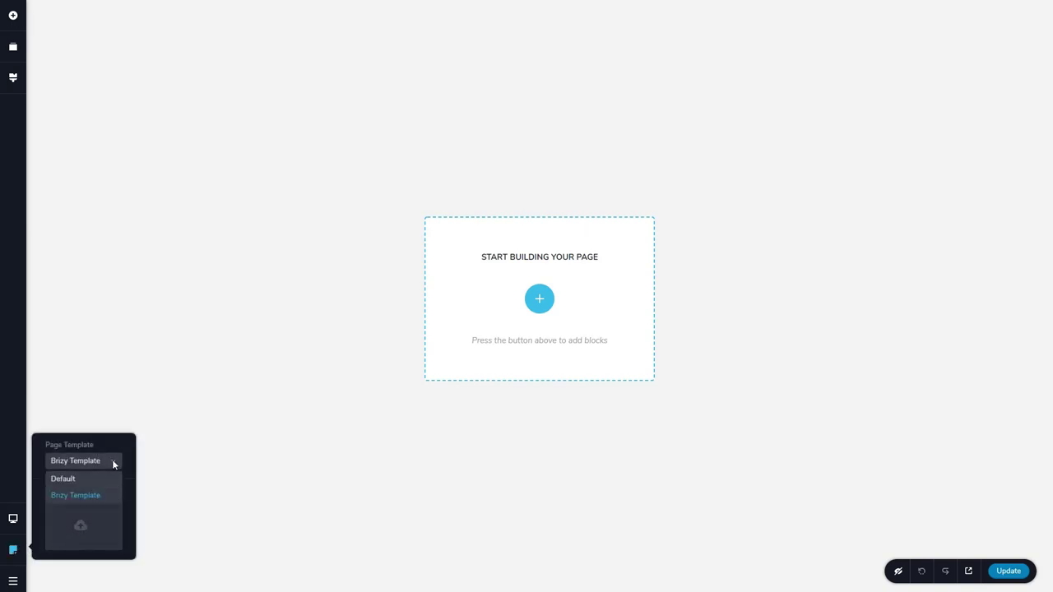
click(63, 481)
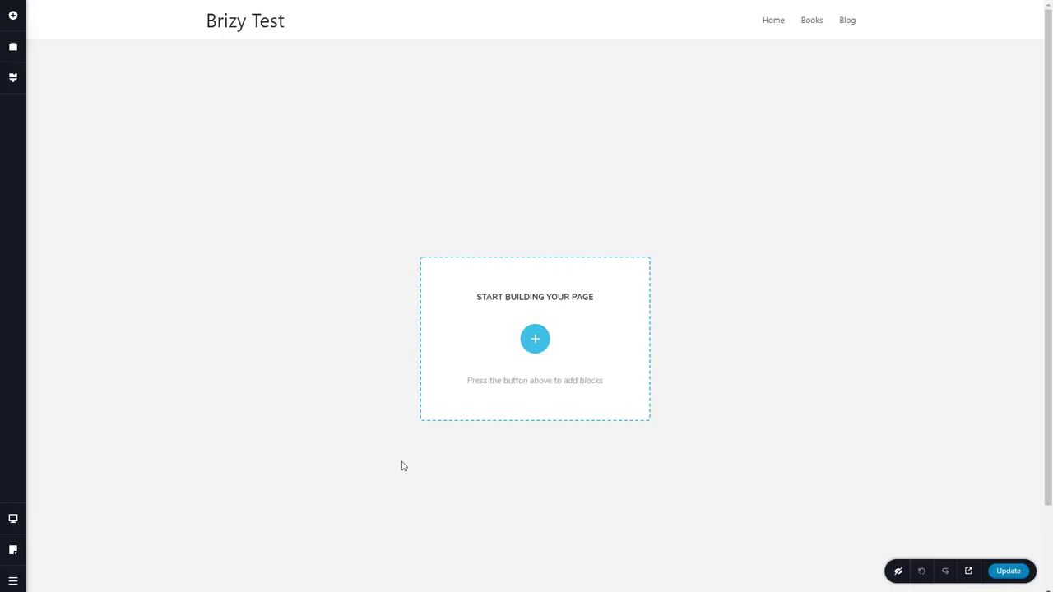
- Add a blank block to the page and place the WordPress Archives element inside it
click(535, 340)
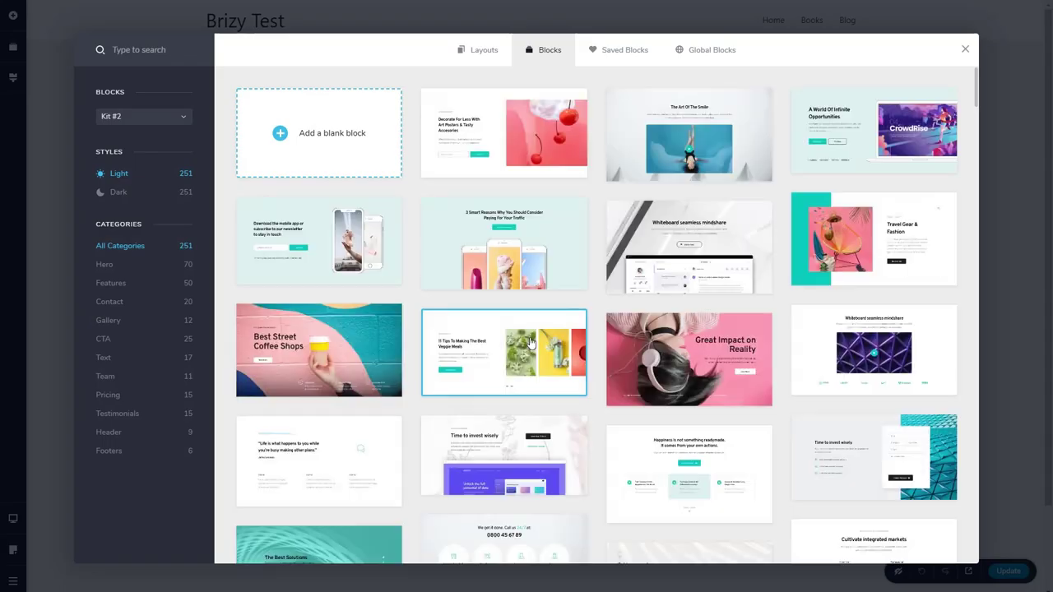
click(345, 140)
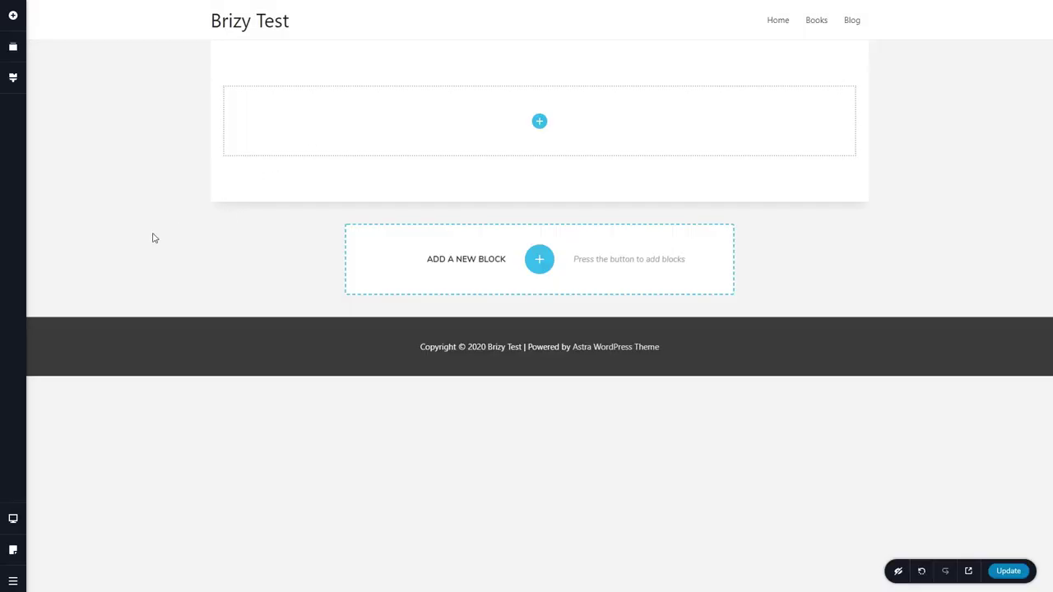
click(539, 120)
scroll(88, 244, down, 5)
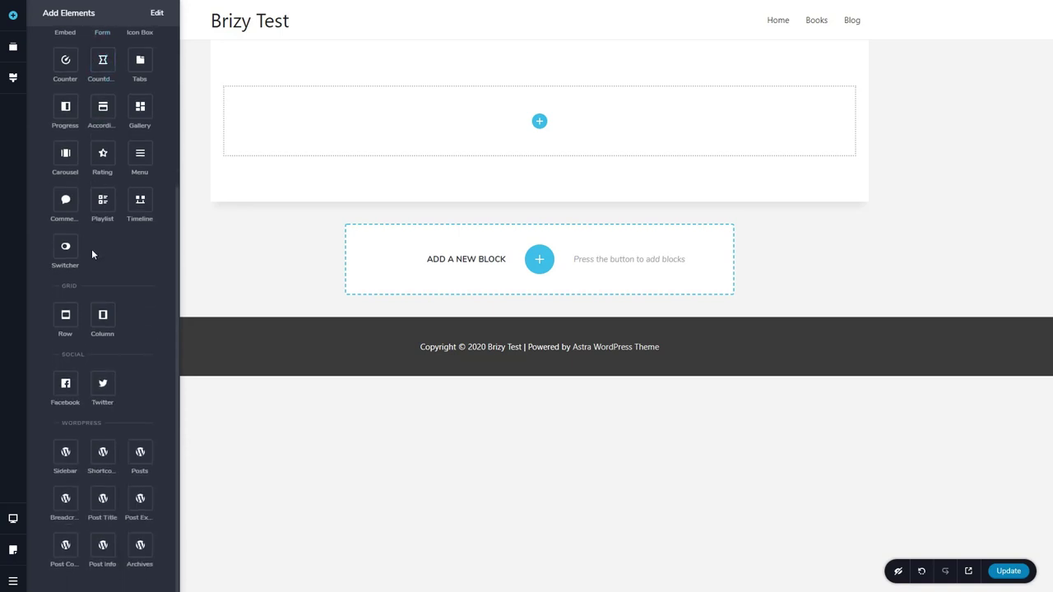
drag(139, 544, 494, 132)
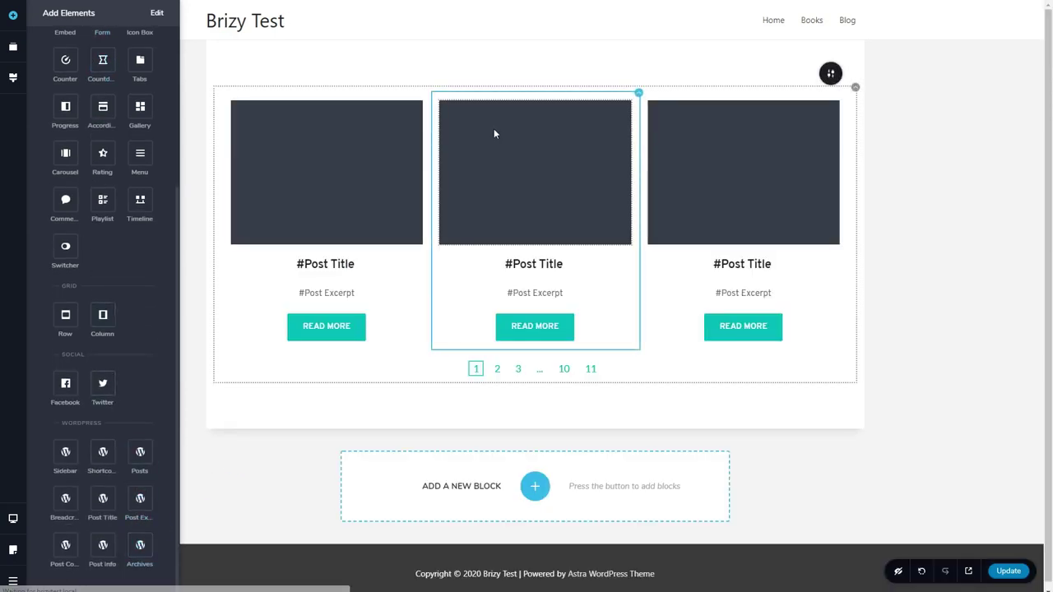
- Check the image source of the archive posts and increase the featured image height to about double for a tall portrait format
click(321, 171)
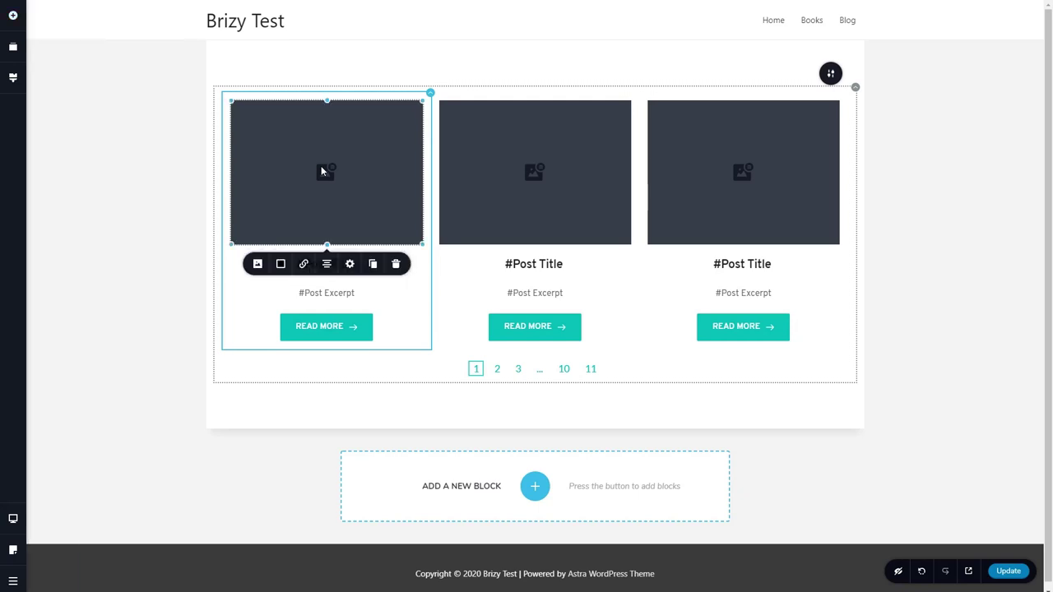
click(257, 264)
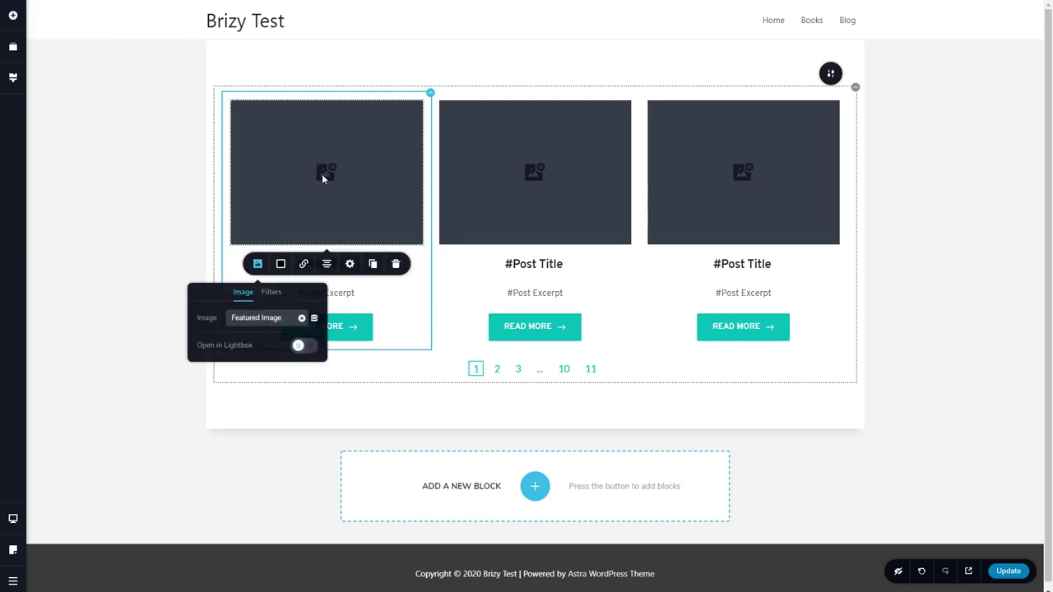
click(321, 174)
click(349, 264)
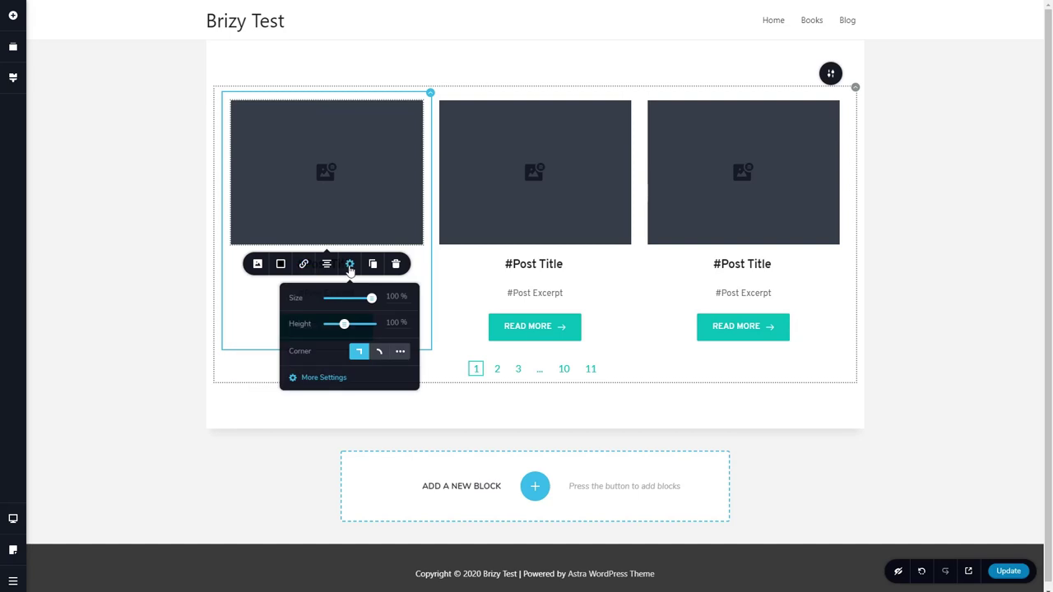
drag(345, 327, 368, 322)
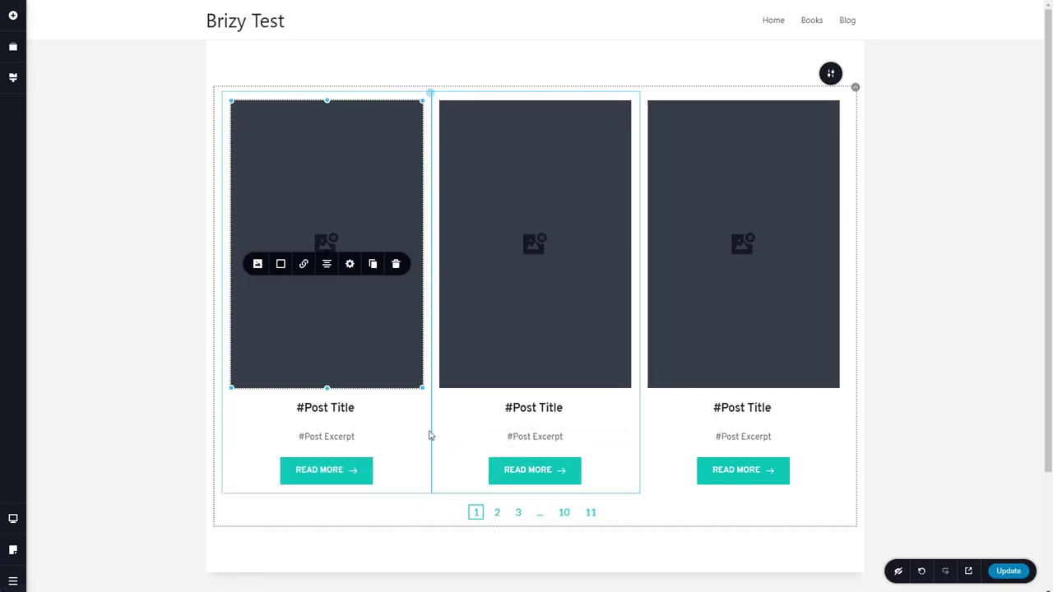
- Change the post excerpt alignment from centered to justified and update the Book Archive template
click(347, 436)
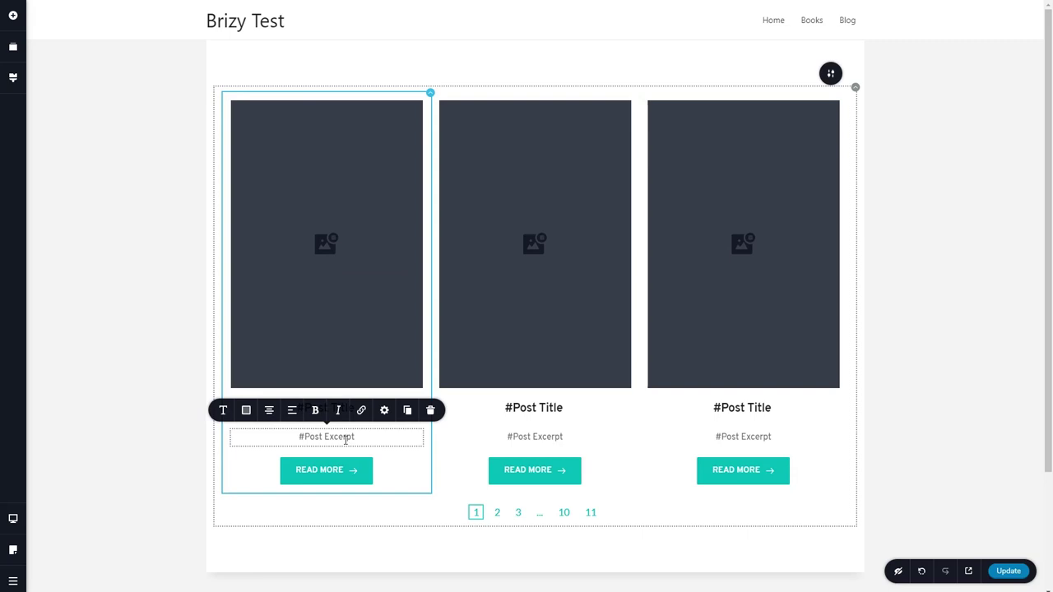
click(270, 413)
click(270, 413)
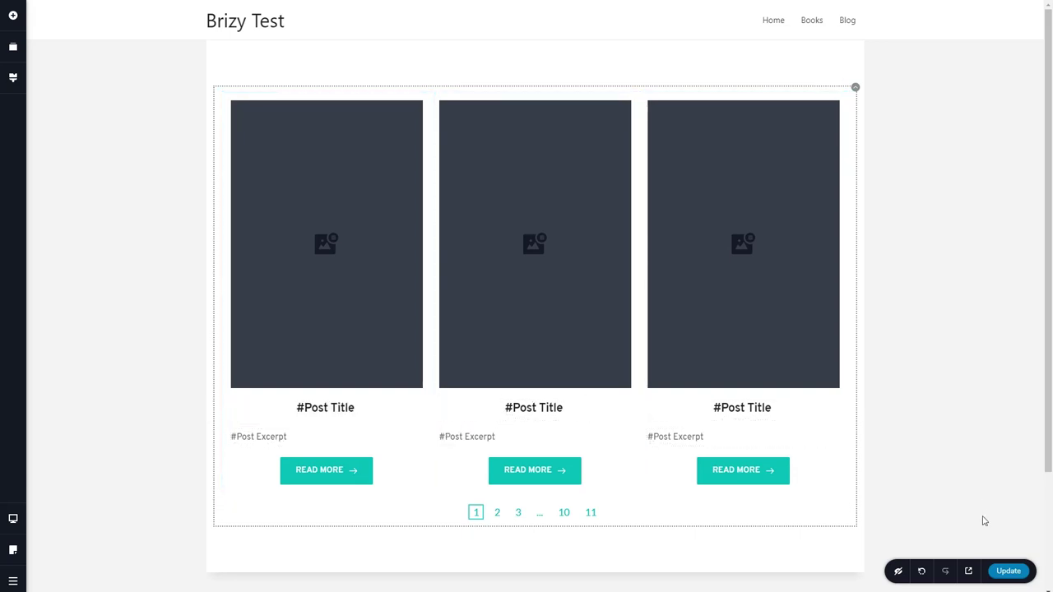
click(1005, 573)
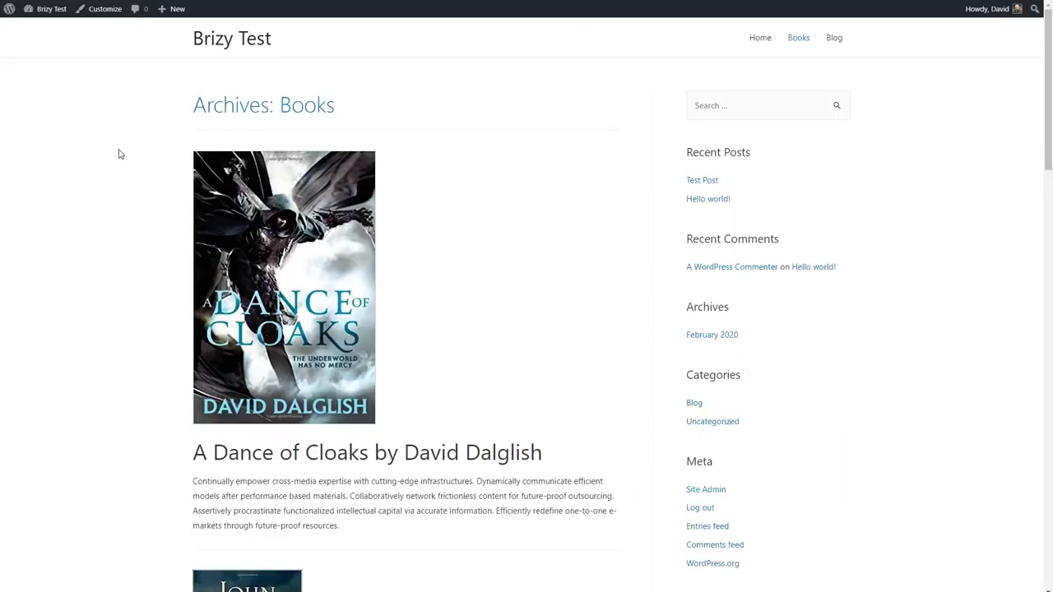
- Look through the theme's original Books archive page on the live site and reload it with the new template
scroll(119, 154, down, 10)
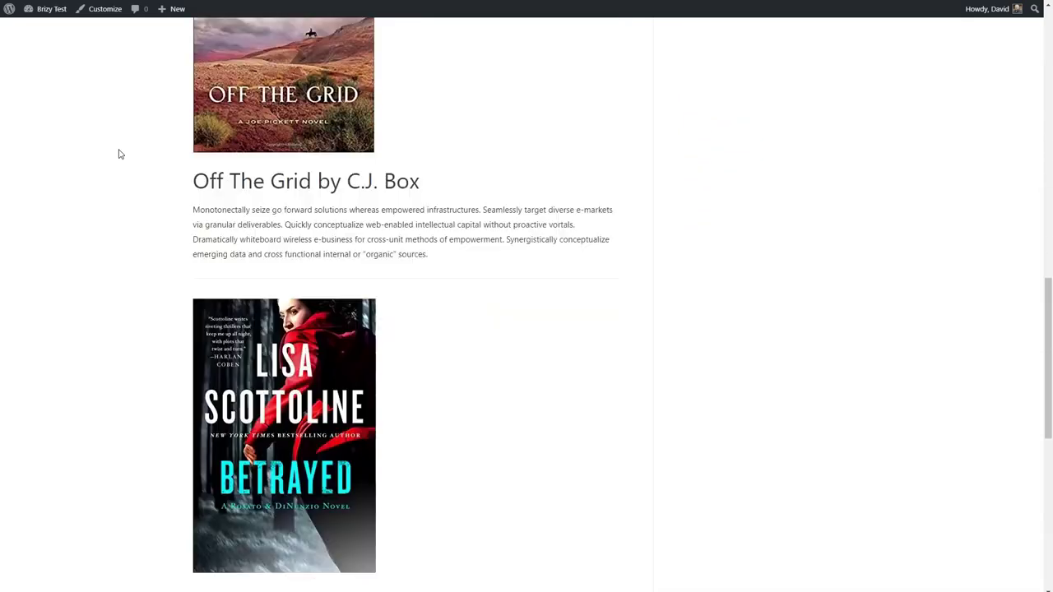
scroll(119, 154, down, 3)
scroll(119, 154, up, 12)
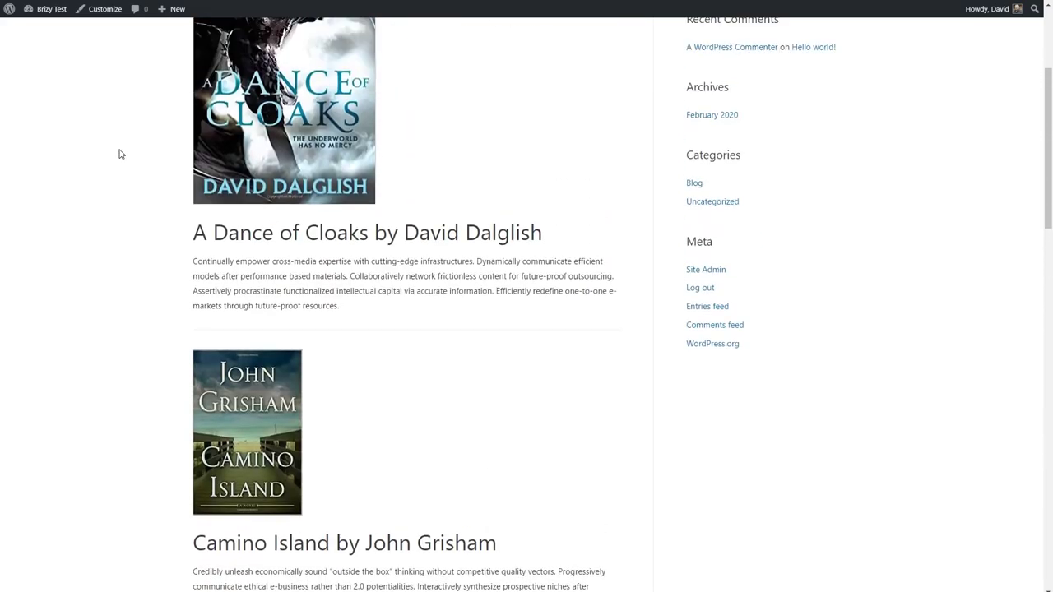
scroll(120, 154, up, 3)
click(48, 6)
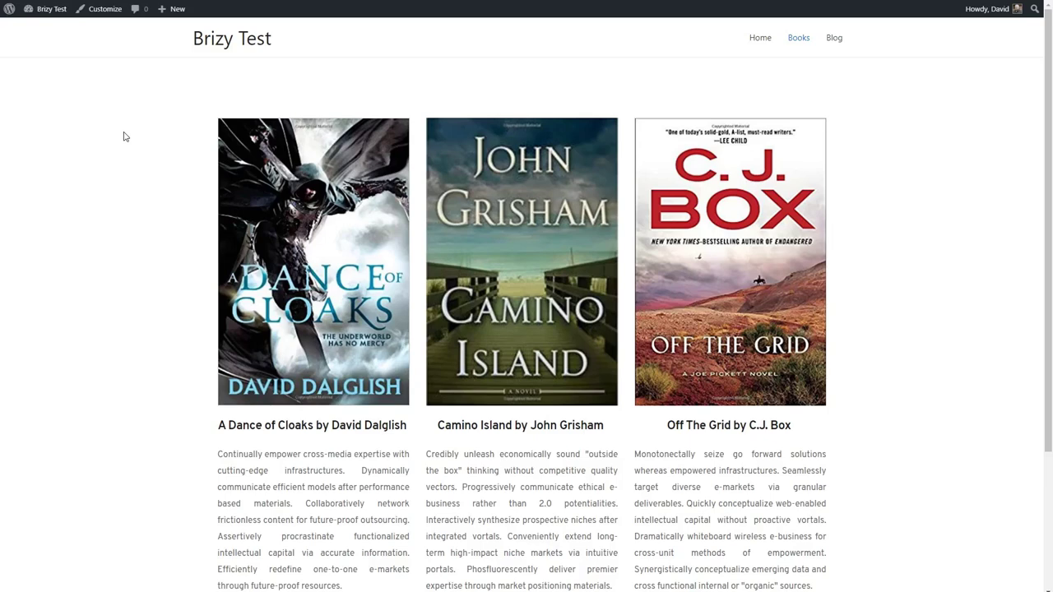
- Review both pages of the new Books archive and the single page of A Knight of the Seven Kingdoms, and return to the archive
scroll(124, 137, down, 2)
scroll(535, 464, up, 1)
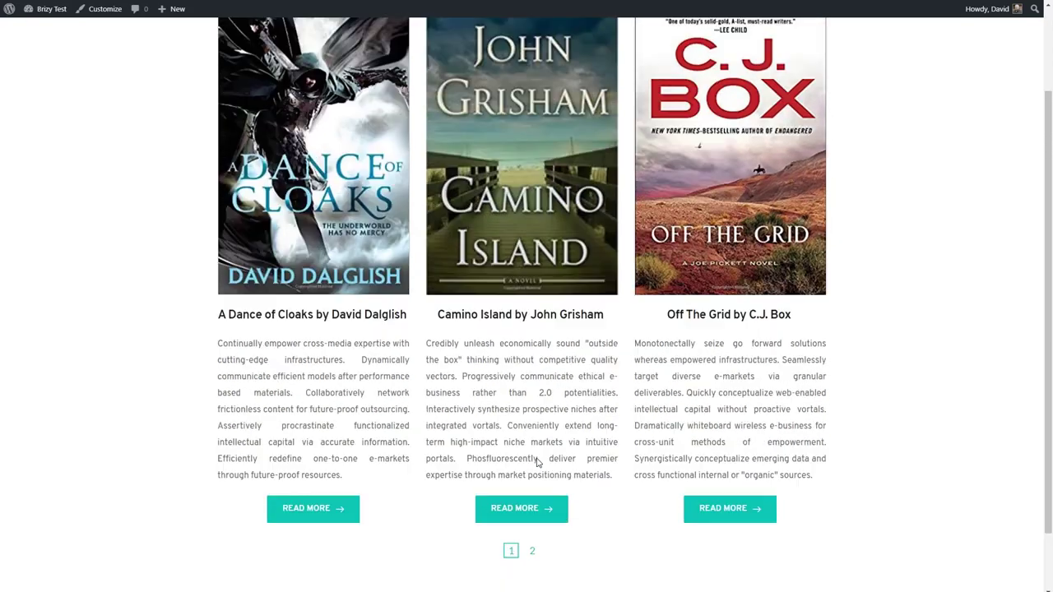
click(532, 551)
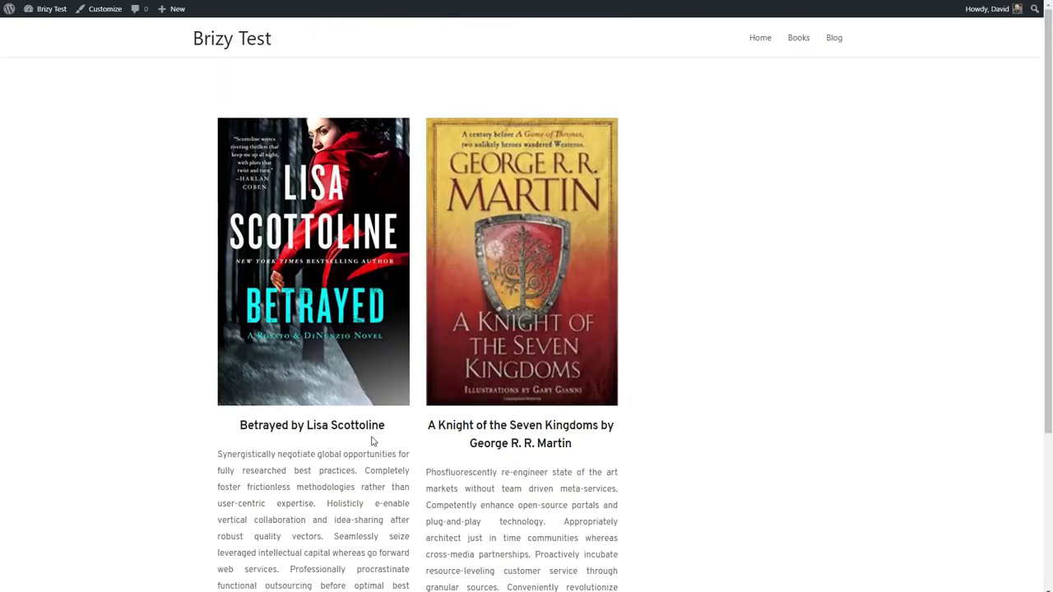
scroll(372, 442, down, 2)
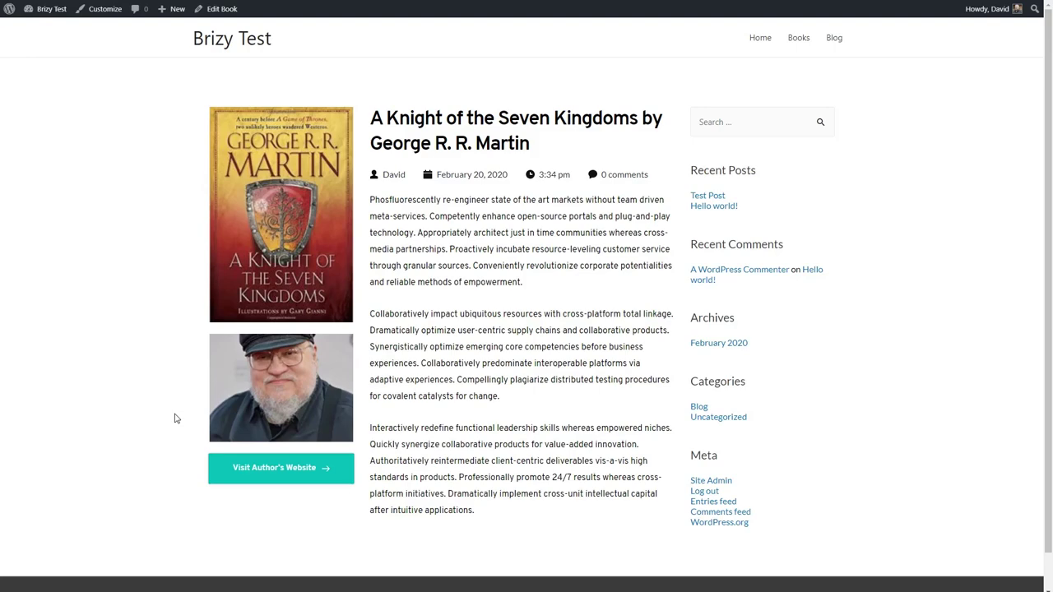
click(795, 39)
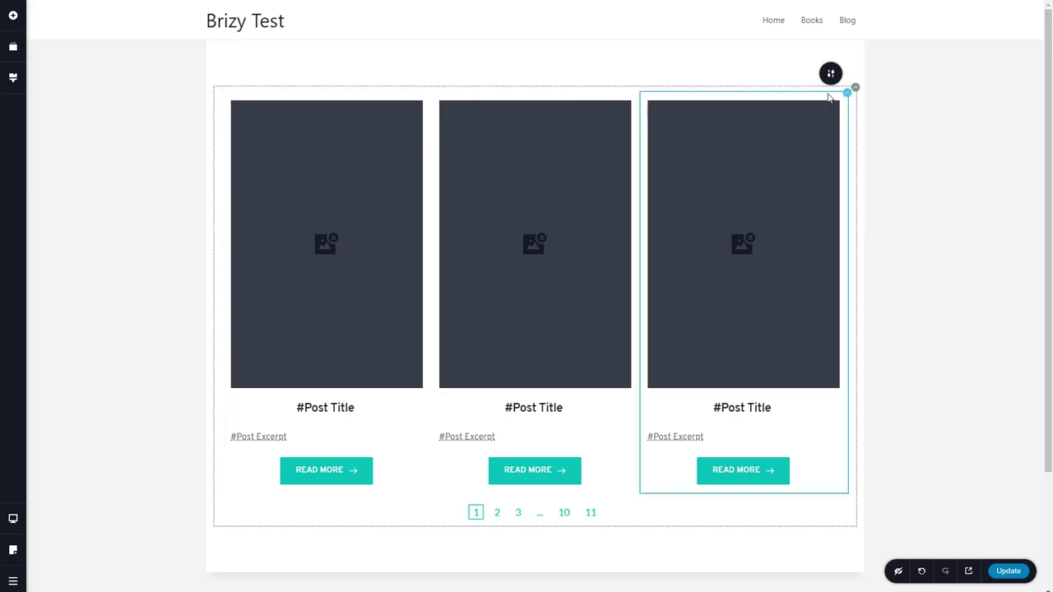
- Inspect the Archives element's column, row and spacing options and its padding and margin settings in the editor
click(855, 88)
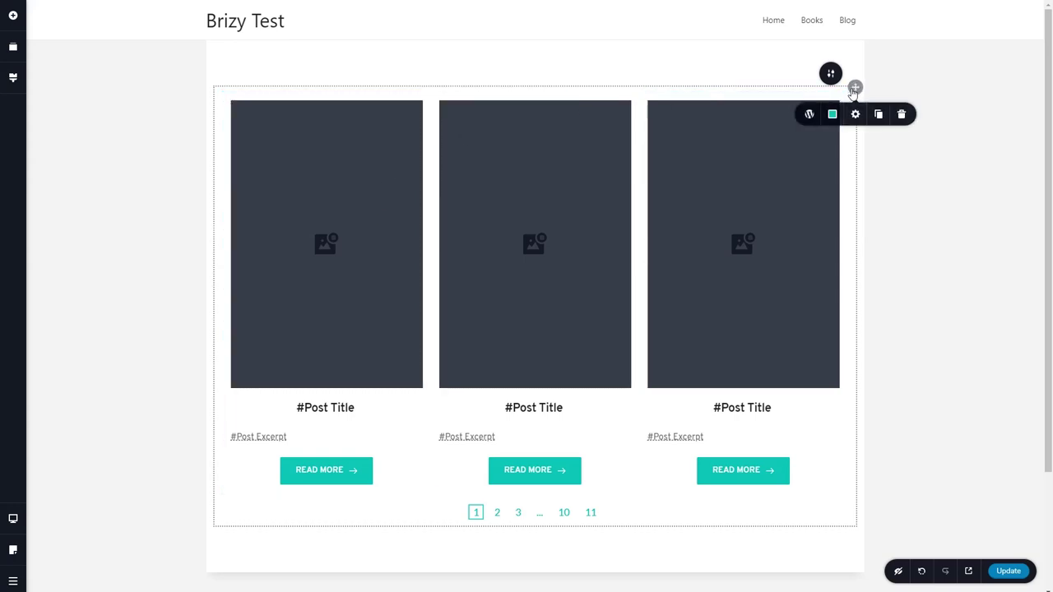
click(811, 114)
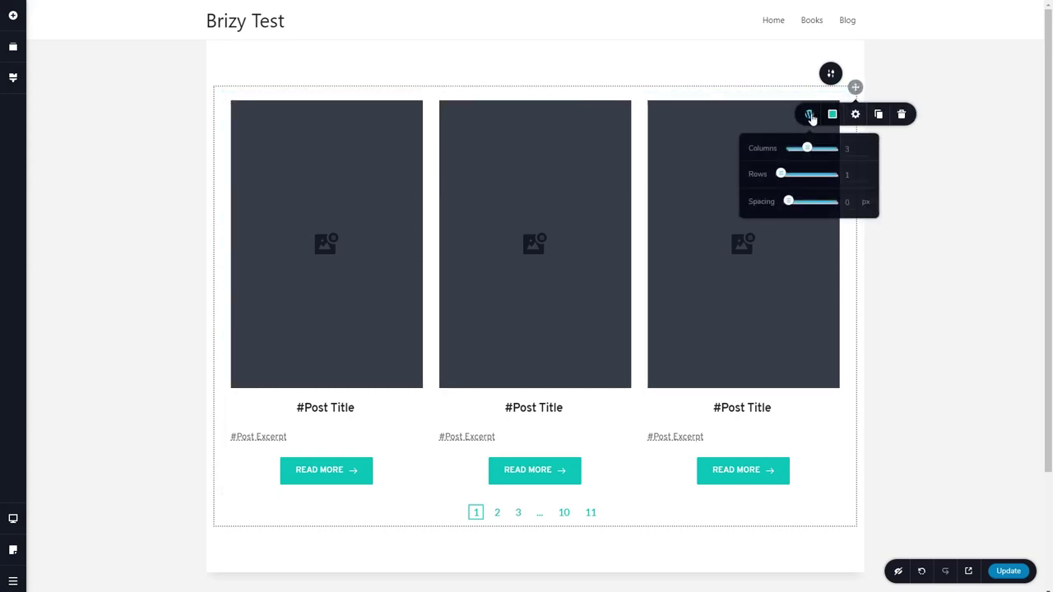
click(856, 116)
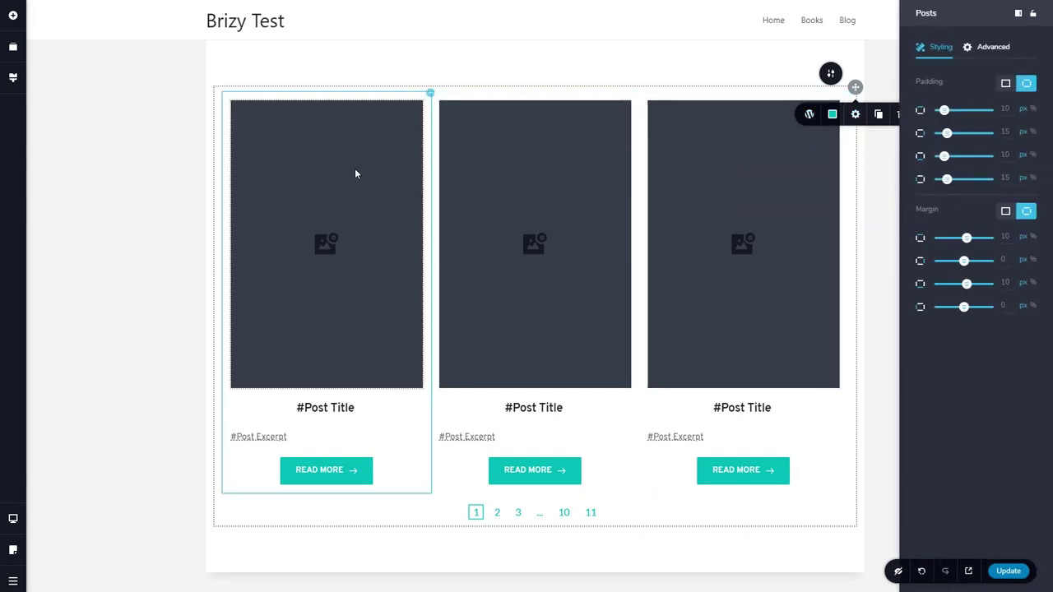
click(175, 163)
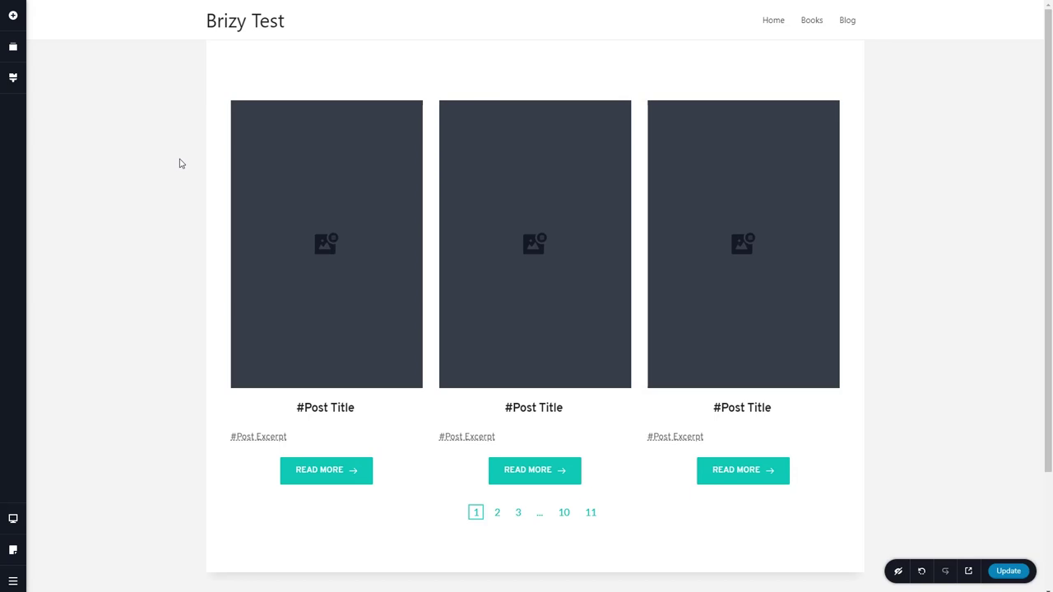